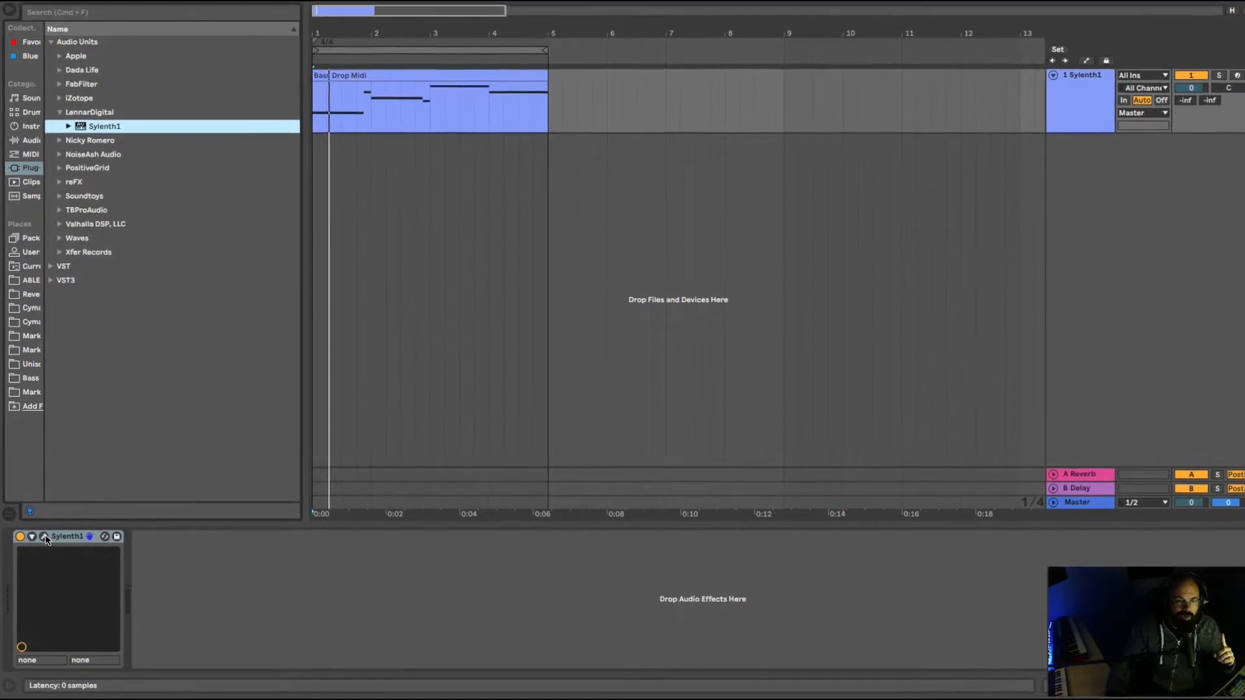
Open the Sylenth1 editor, audition the bass drop MIDI clip with the Init patch, and set the polyphony to 1
left_click(44, 537)
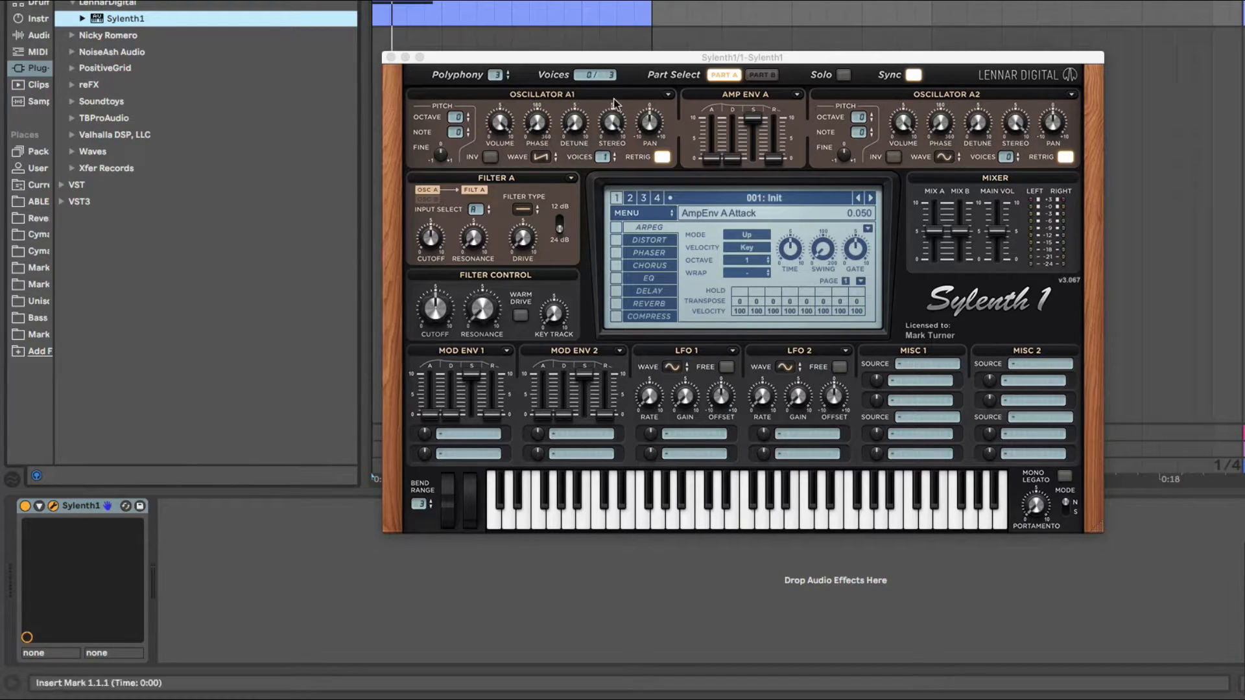
left_click_drag(562, 60, 650, 47)
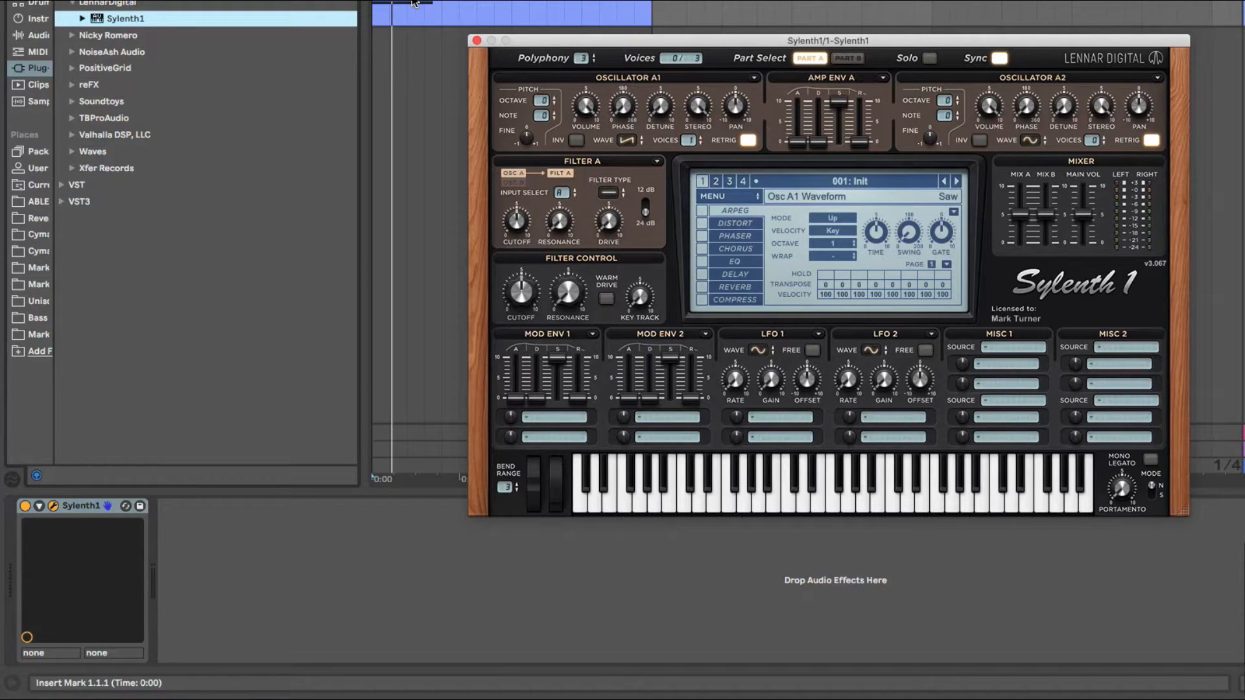
key("space")
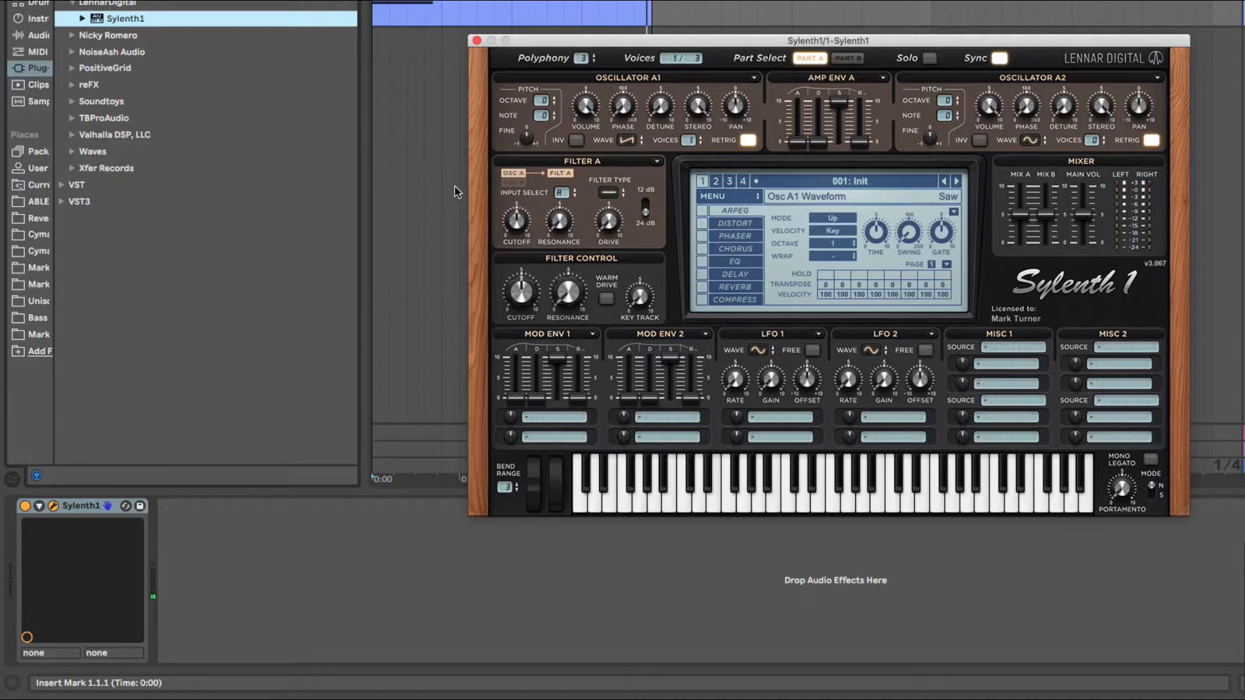
left_click(579, 60)
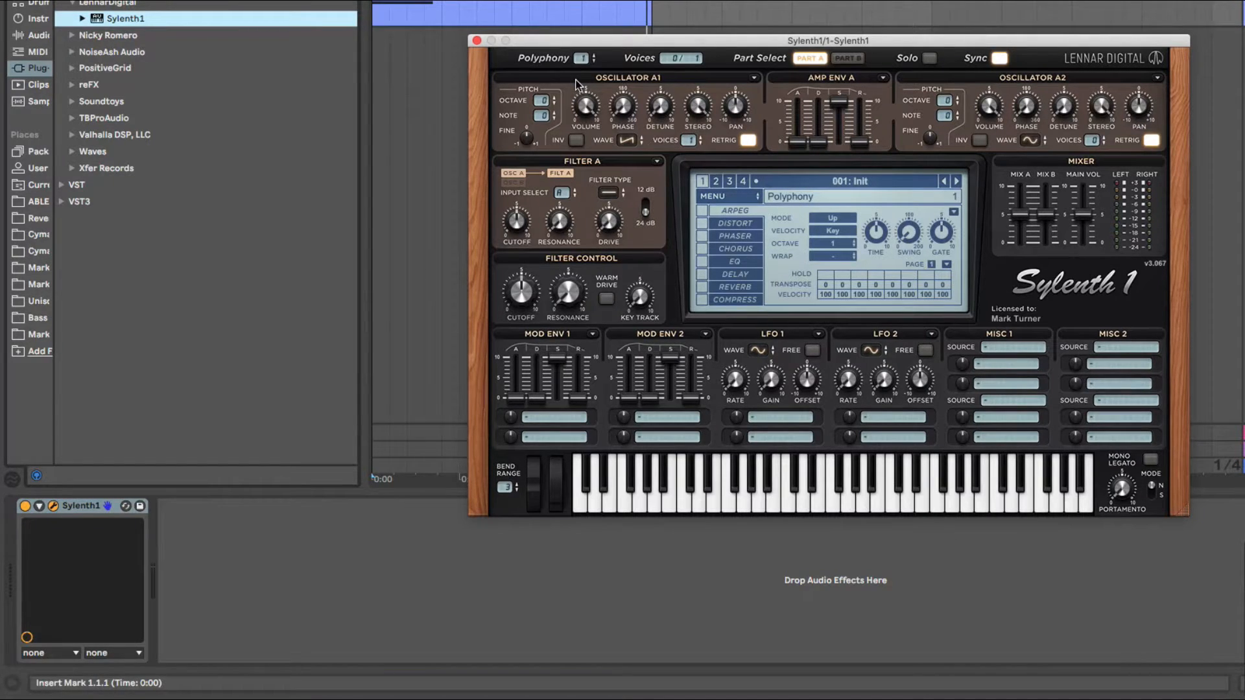
Set both Part A oscillators to sine waves at octave -1, and give Oscillator A2 one voice
left_click(627, 140)
left_click(629, 154)
left_click(1029, 141)
left_click(1032, 154)
mouse_move(650, 104)
left_click(554, 103)
left_click(957, 103)
left_click(1093, 137)
Adjust the volumes of Oscillators A1 and A2, and set Filter A to Lowpass with a 24 dB slope
left_click_drag(586, 106, 574, 181)
left_click_drag(990, 106, 973, 170)
left_click(617, 191)
left_click(635, 220)
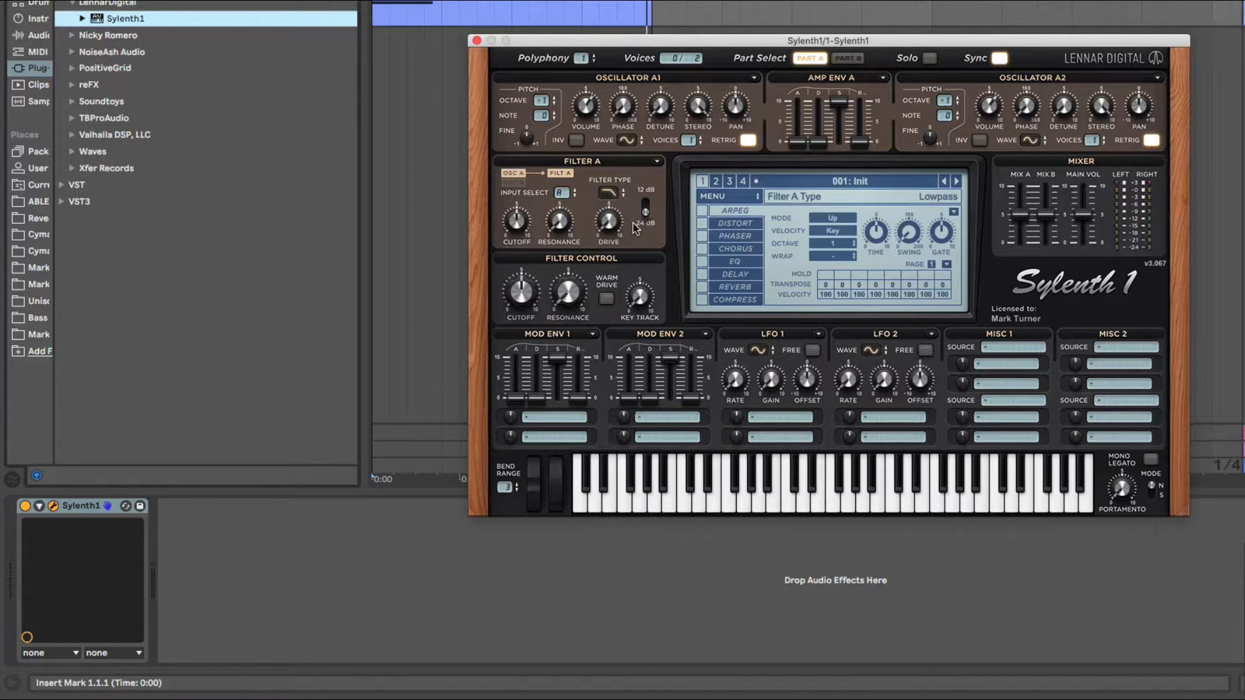
left_click(645, 223)
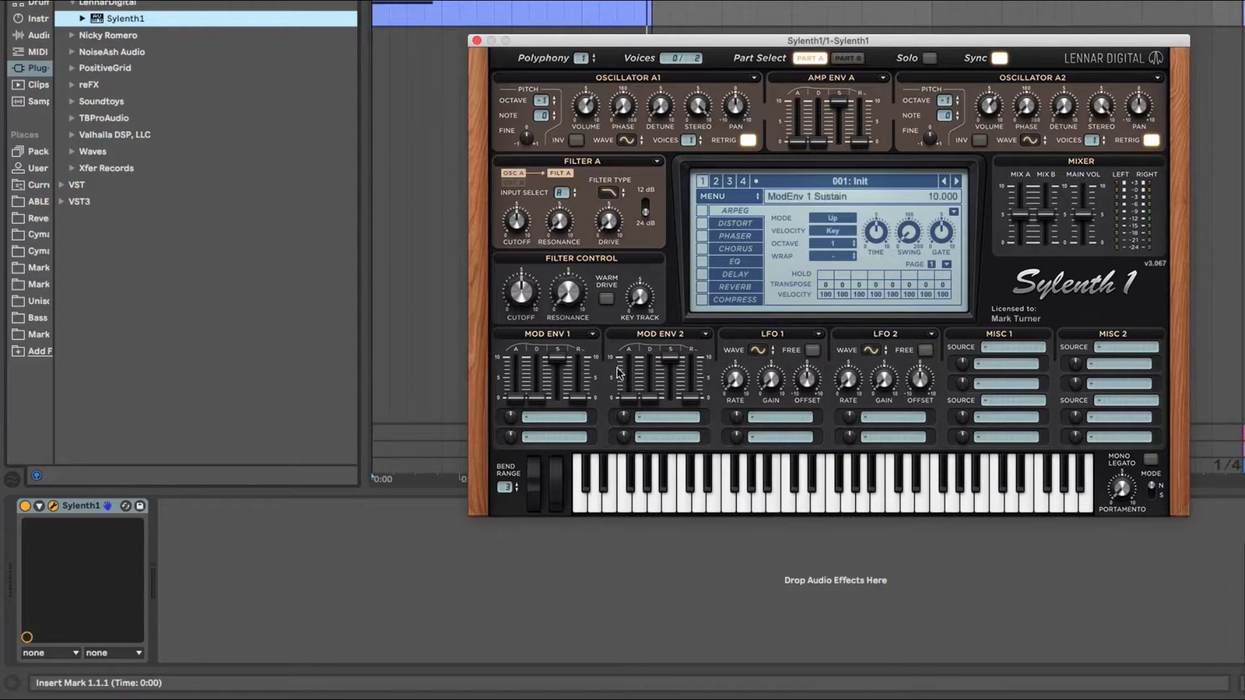
Set the sustain of Mod Env 1 and Mod Env 2 to 0, and play the clip
left_click_drag(557, 359, 539, 593)
left_click_drag(669, 360, 644, 562)
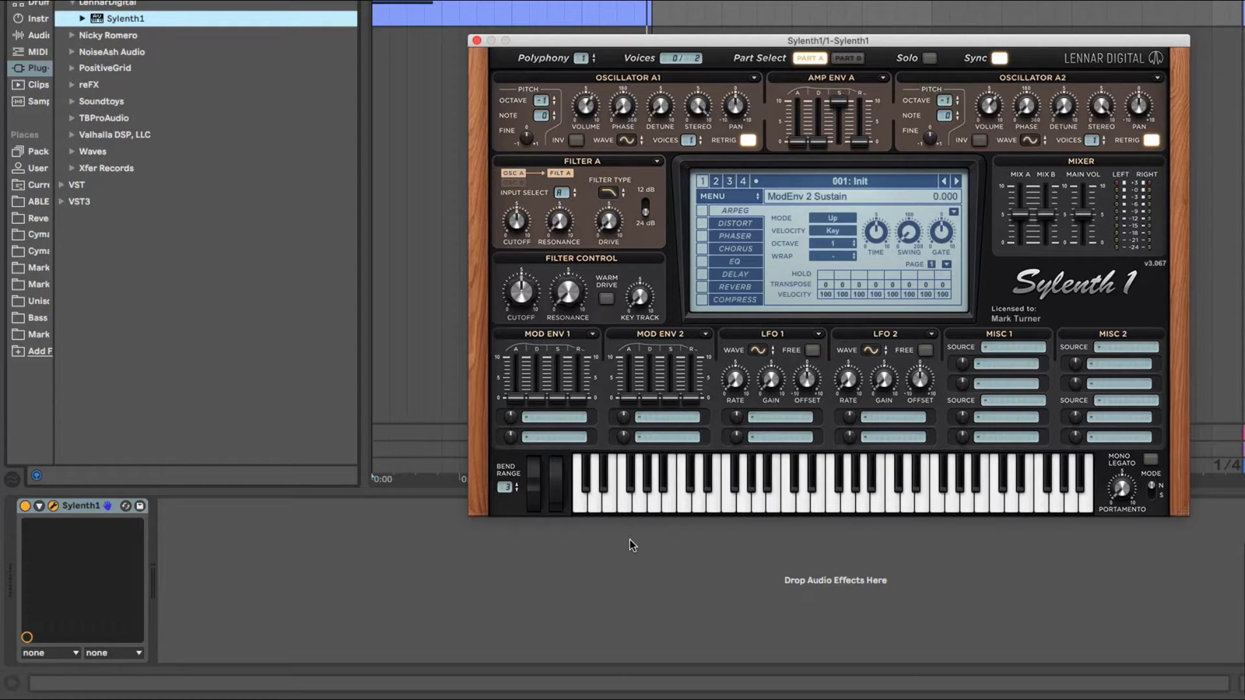
key("space")
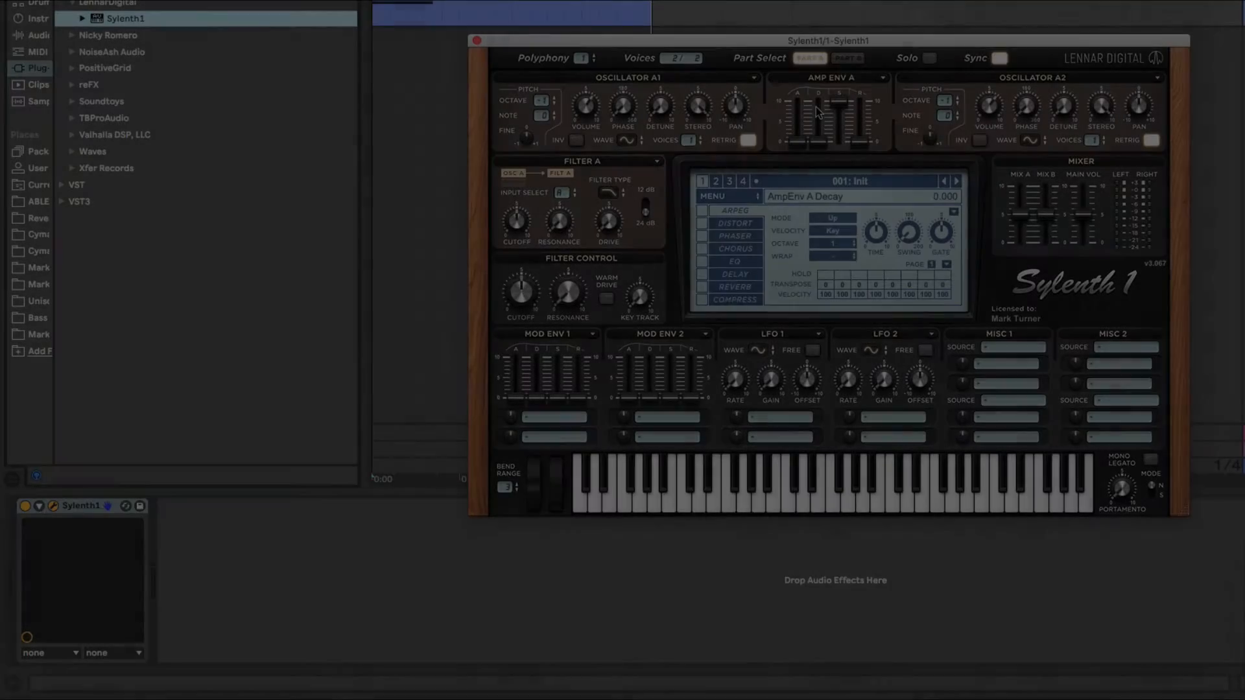
Set both Part B oscillators to sine waves at octave -1 with one voice each, adjust their volume, and toggle playback
left_click(848, 58)
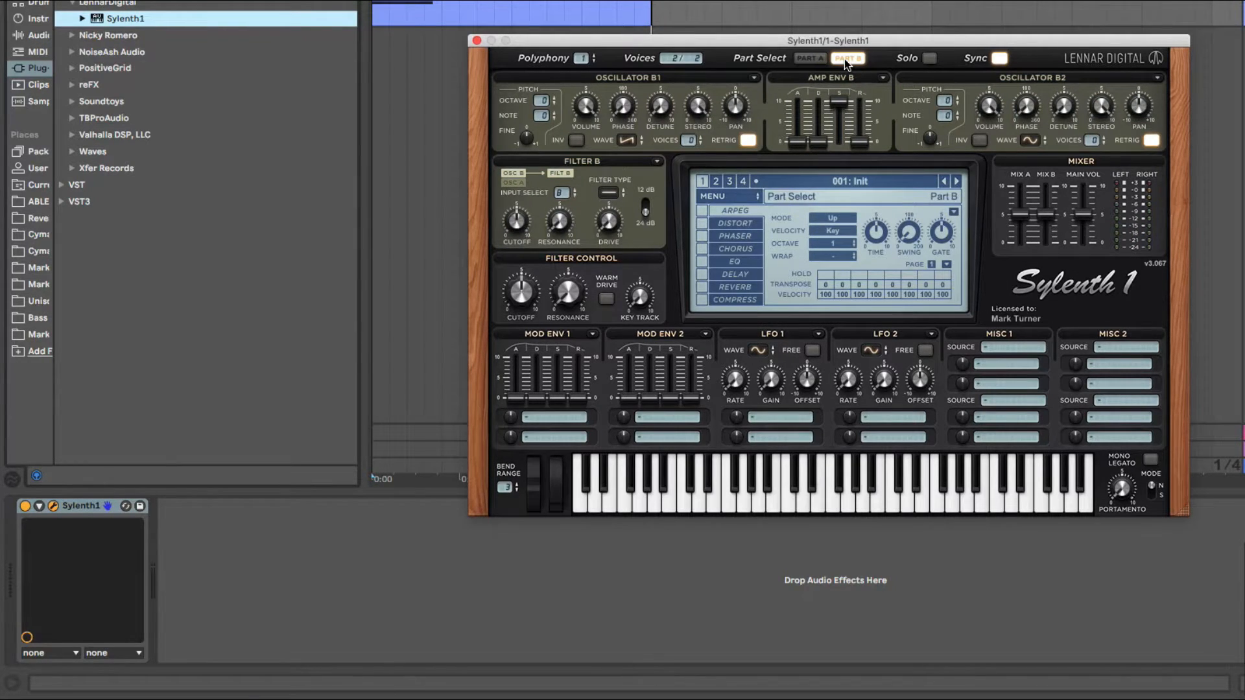
left_click_drag(942, 97, 944, 103)
left_click(634, 138)
left_click(637, 150)
left_click(1032, 141)
left_click(1034, 151)
left_click_drag(689, 140, 689, 148)
left_click_drag(1094, 144, 1092, 122)
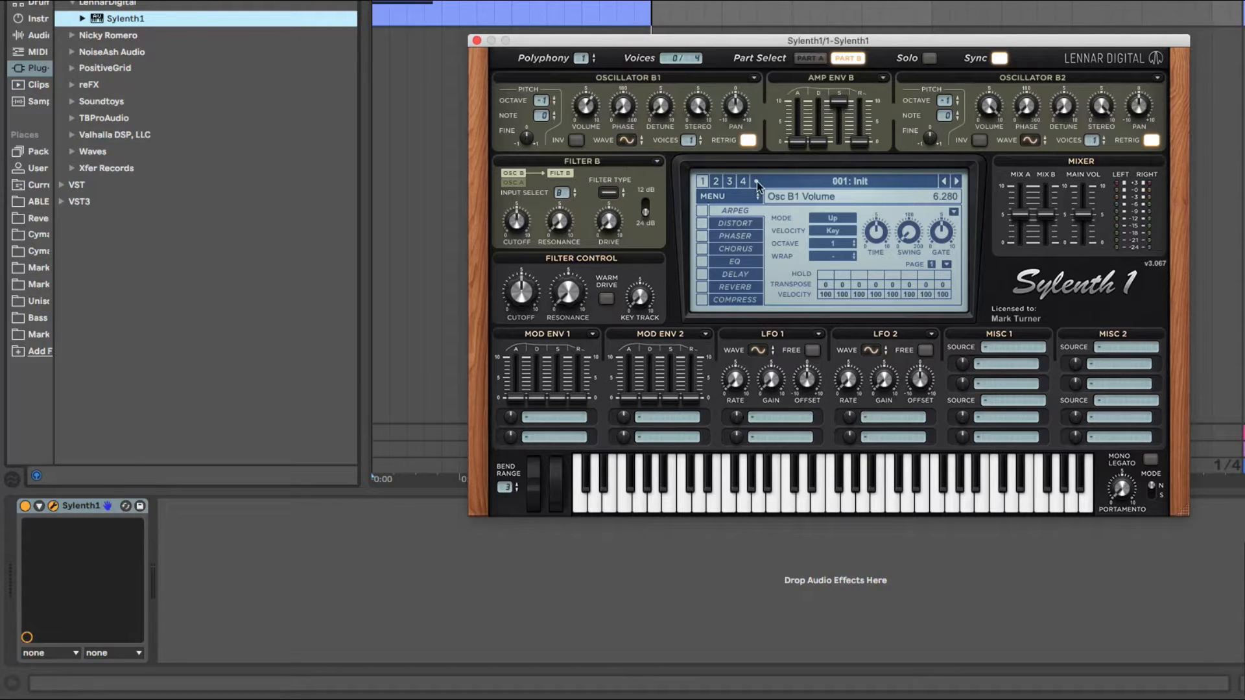
left_click_drag(988, 112, 977, 172)
key("space")
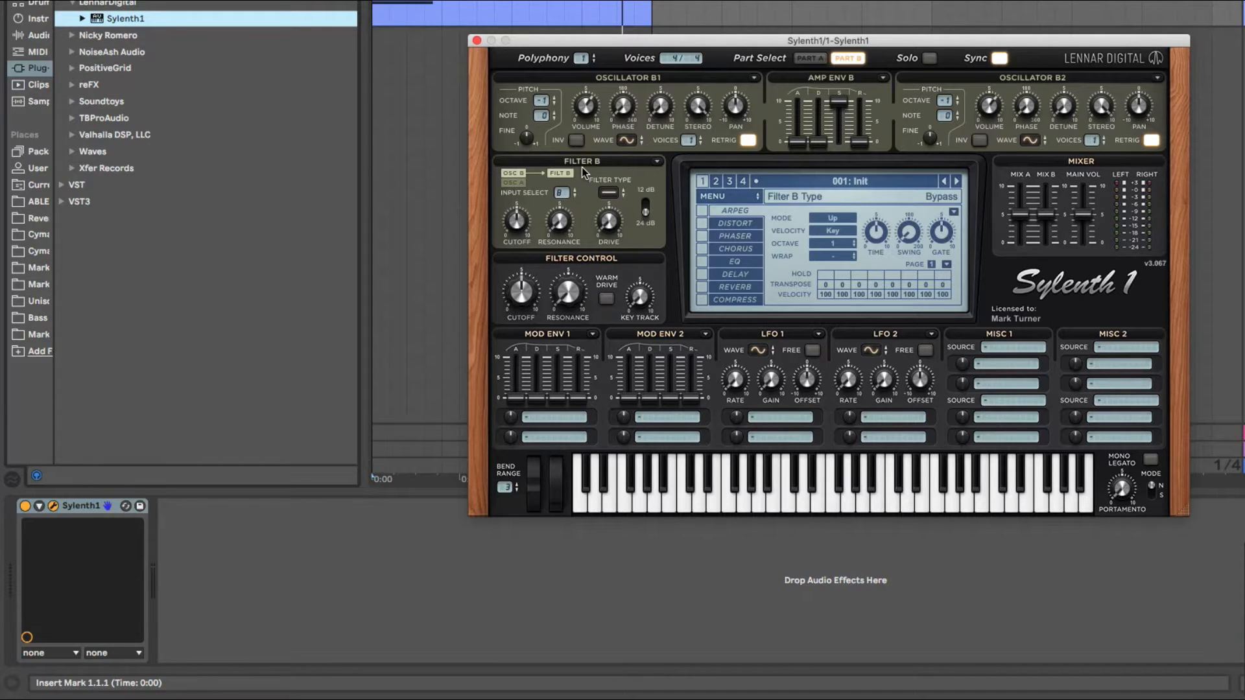
Try an amp envelope release of 4.315 in Part B and 4.417 in Part A, and start playback
left_click_drag(861, 142, 865, 76)
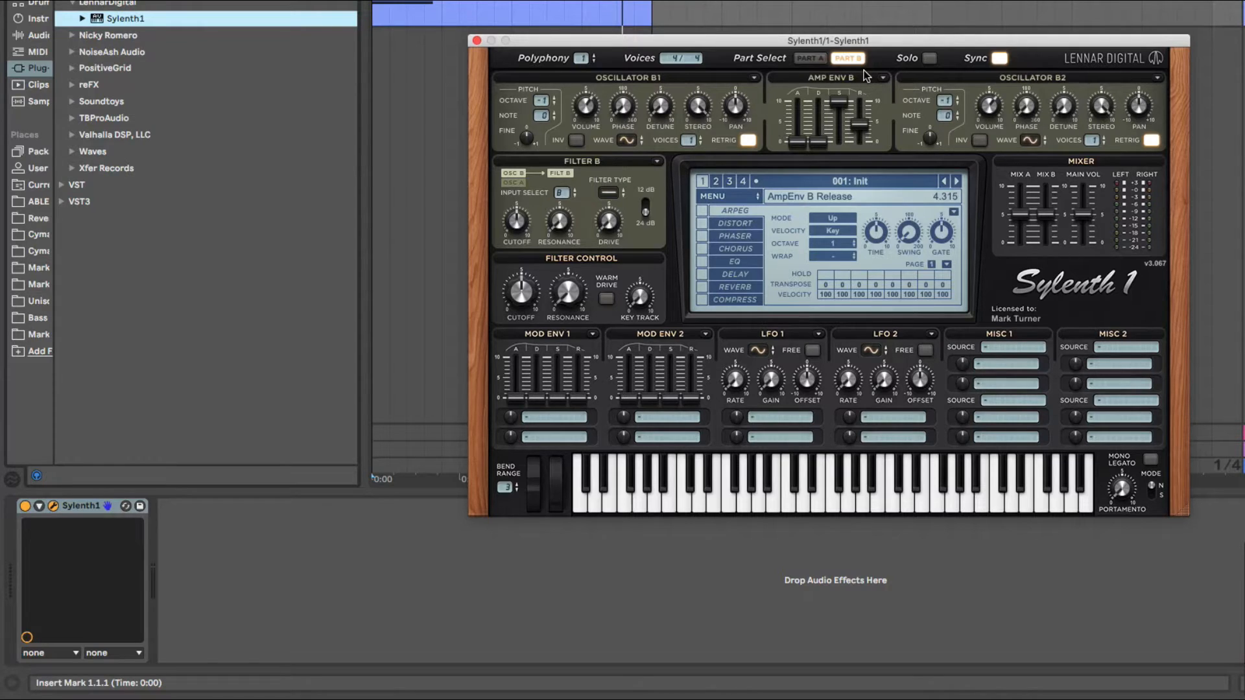
left_click(810, 59)
left_click_drag(861, 140, 859, 68)
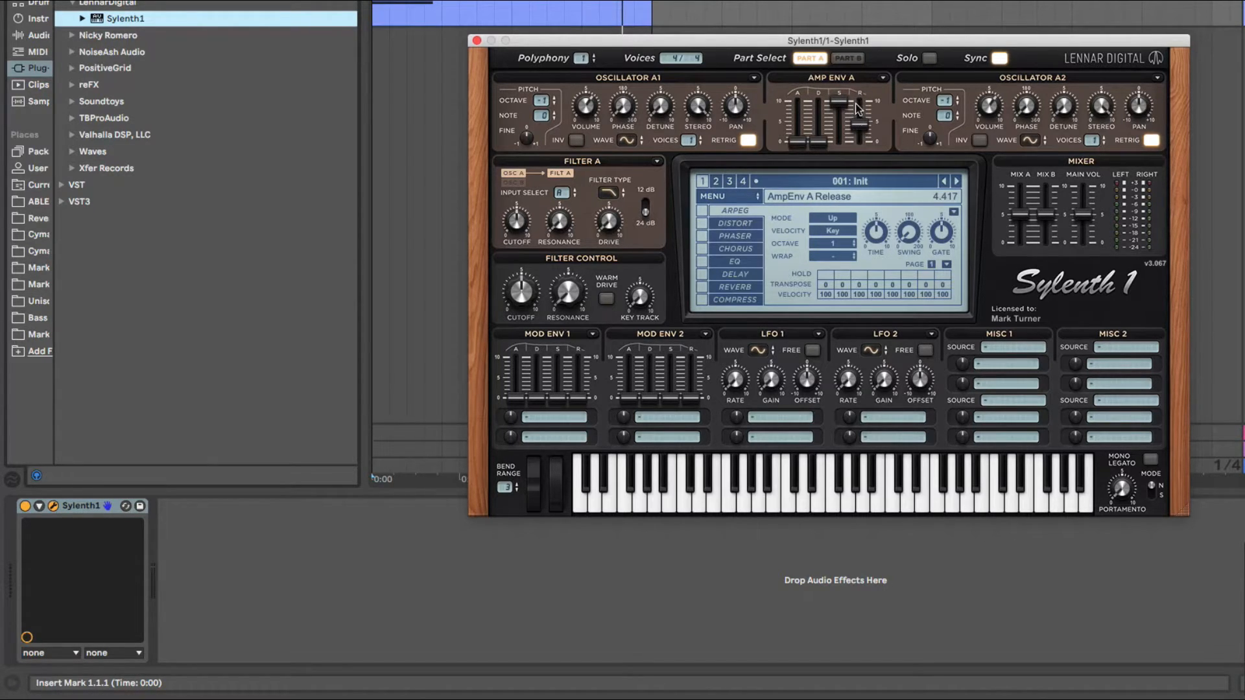
left_click(846, 60)
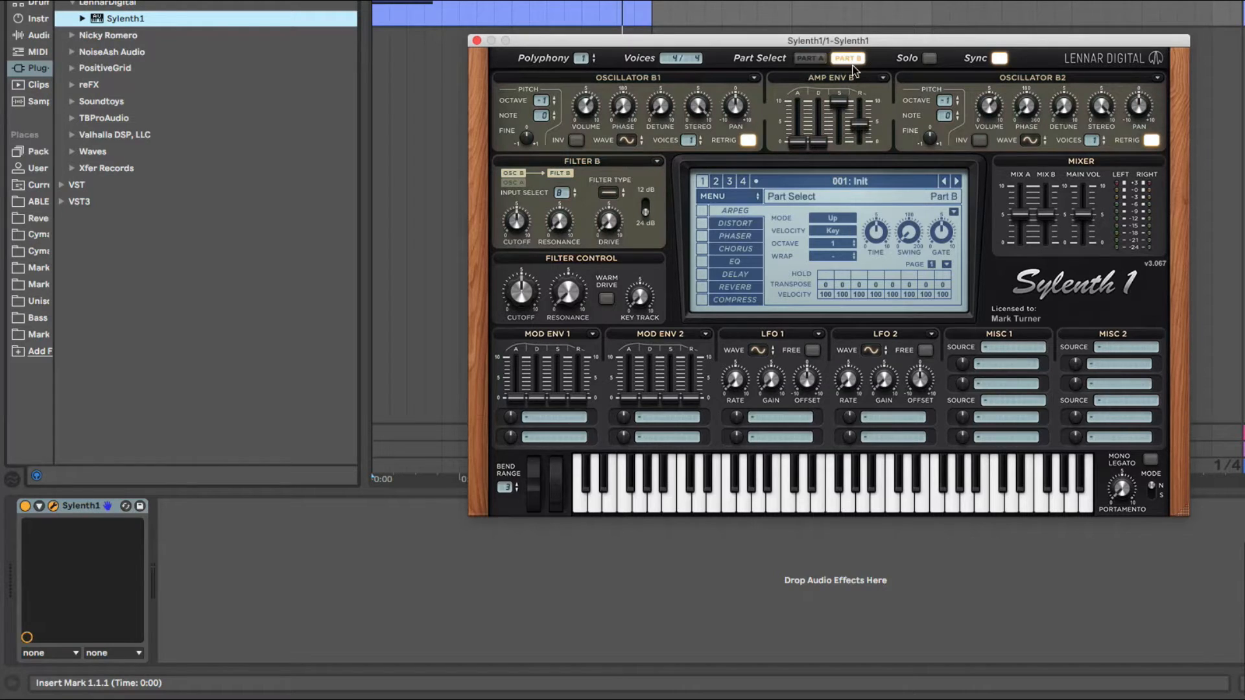
left_click(812, 58)
key("space")
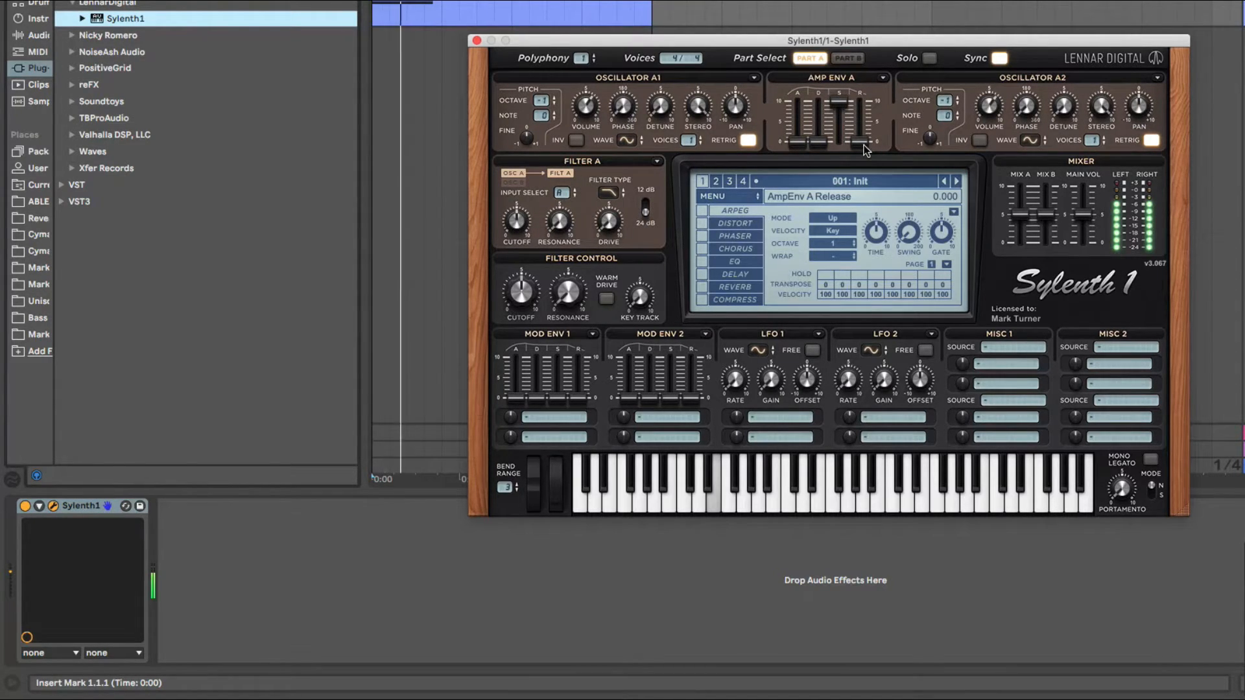
During playback, try a longer amp envelope release in Part A and a release of 6.047 in Part B
left_click_drag(864, 145, 858, 61)
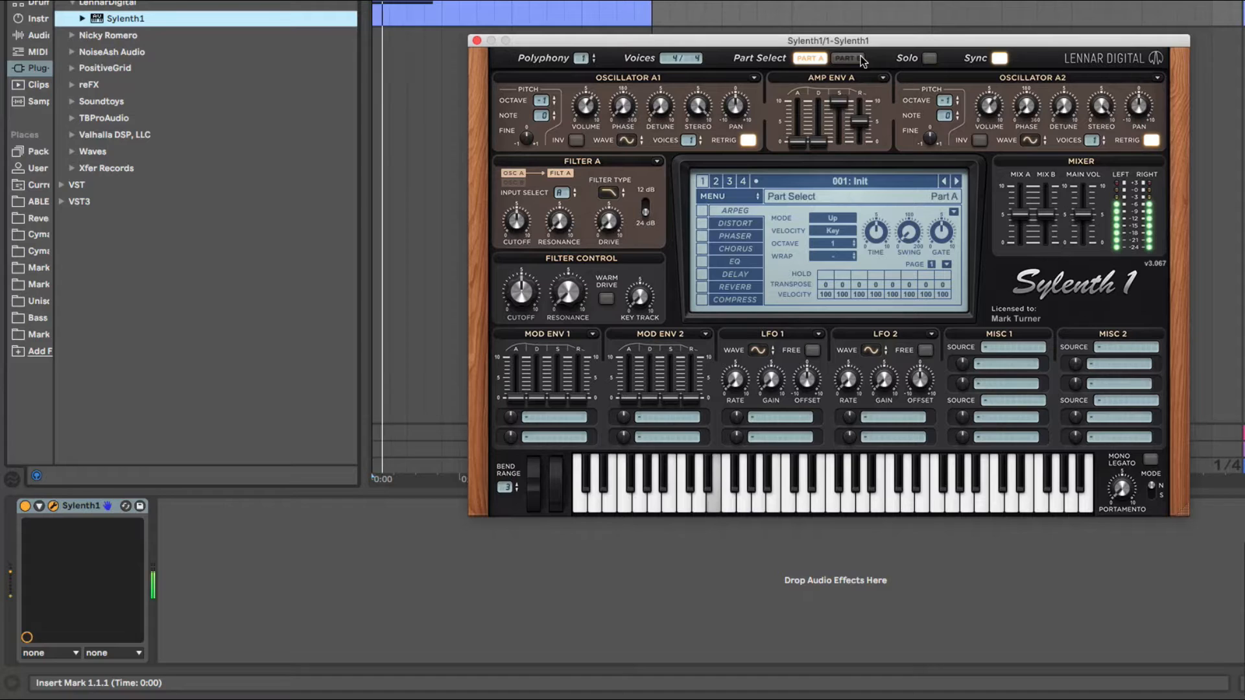
left_click(856, 59)
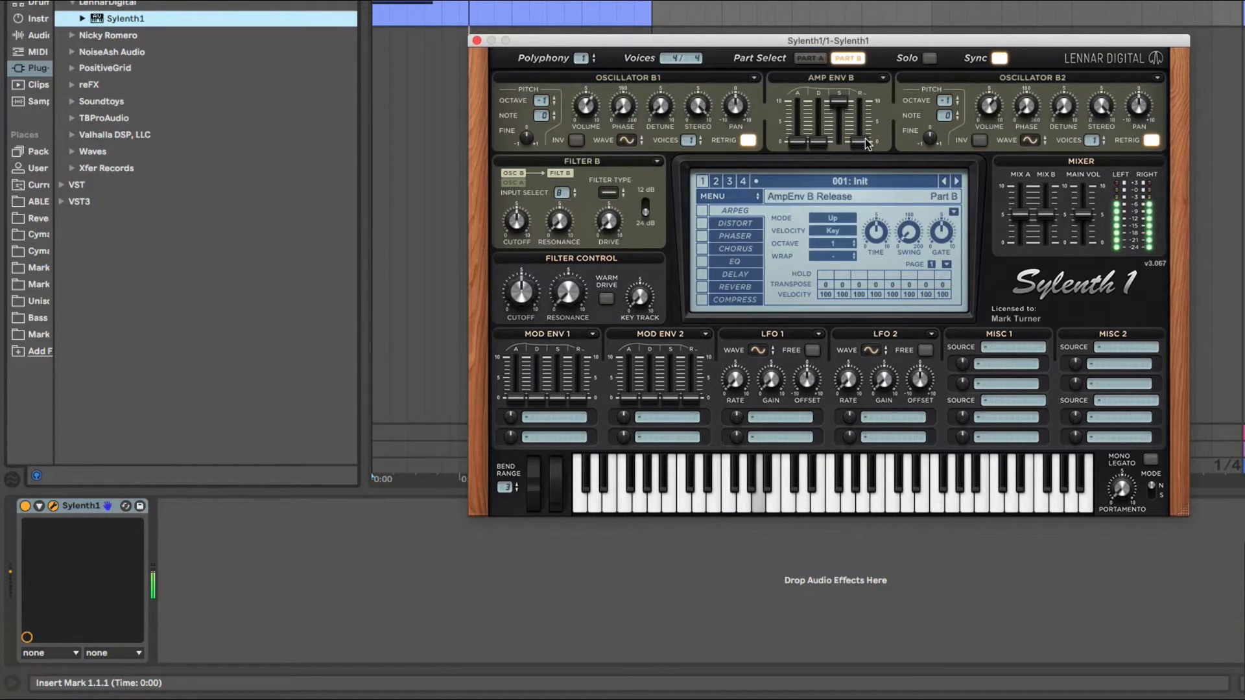
left_click_drag(863, 133, 854, 29)
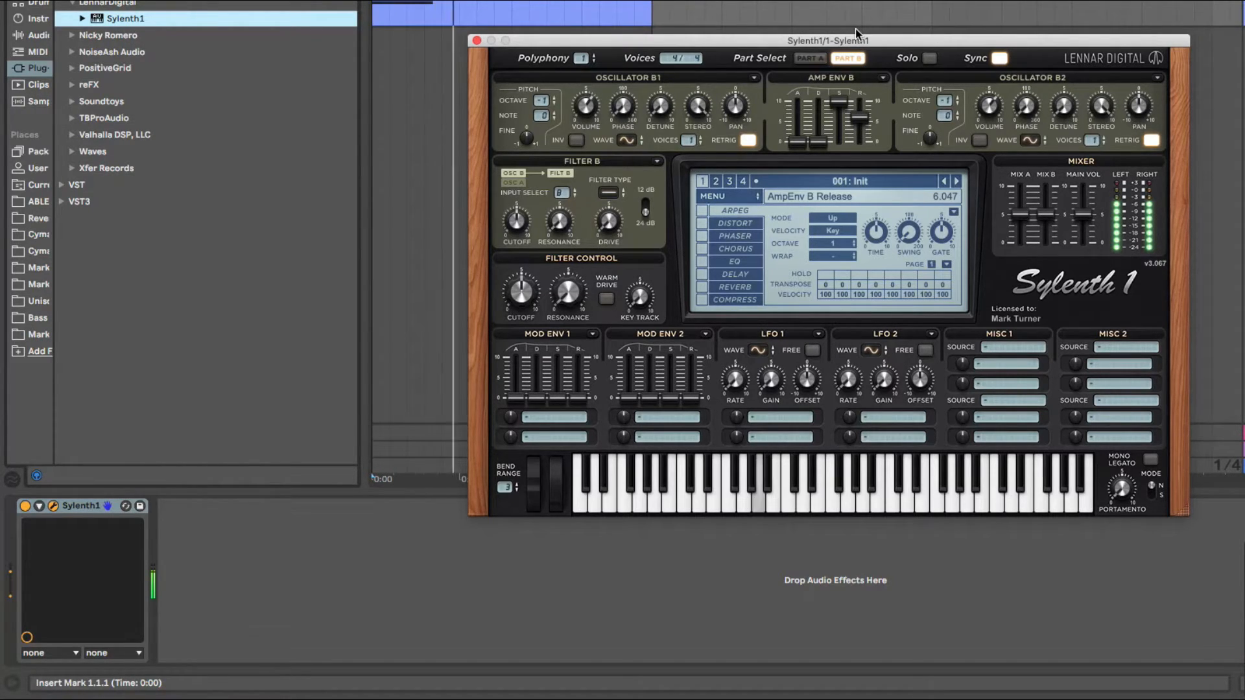
Try a slower amp envelope attack in both parts, 2.642 in Part A, and return both attacks to 0
left_click_drag(797, 141, 802, 101)
left_click(810, 58)
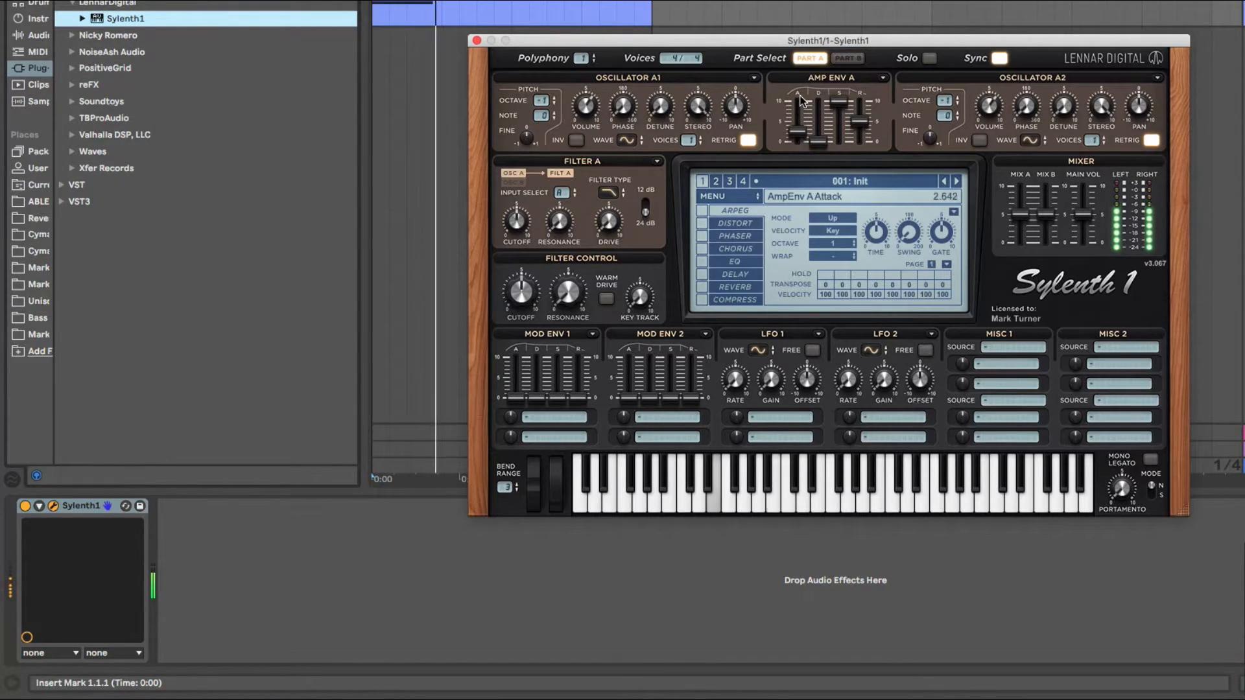
left_click_drag(802, 101, 799, 116)
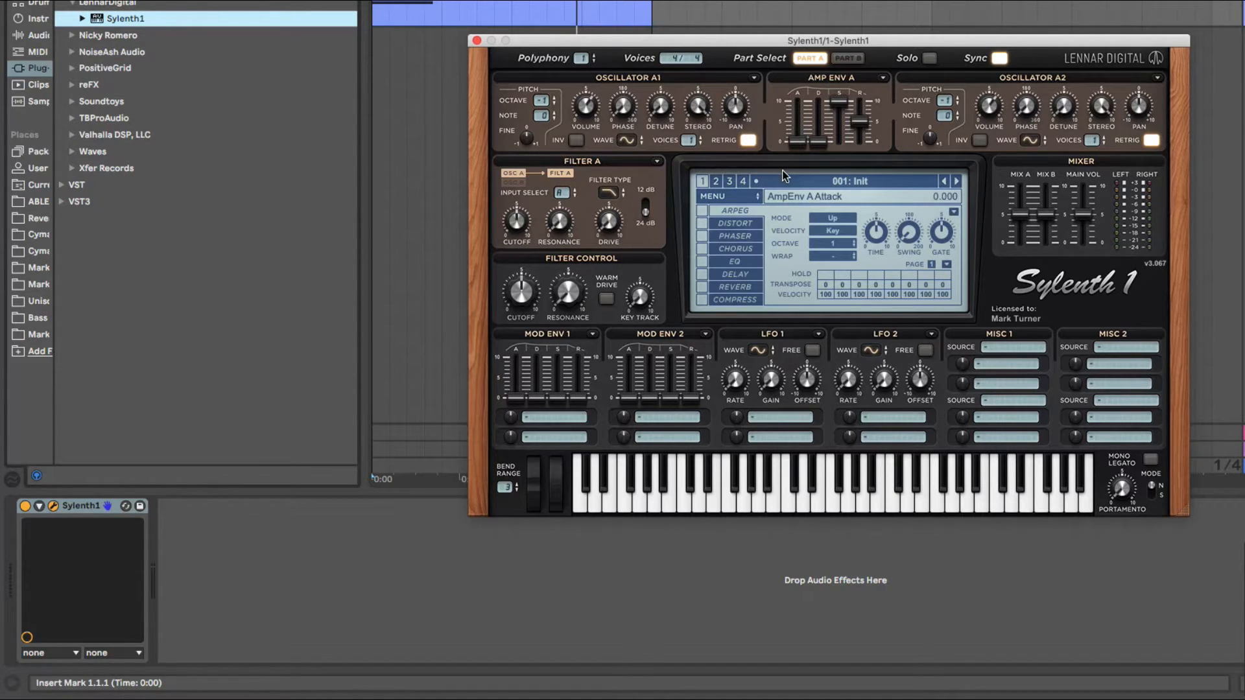
left_click(847, 58)
left_click_drag(791, 123, 797, 175)
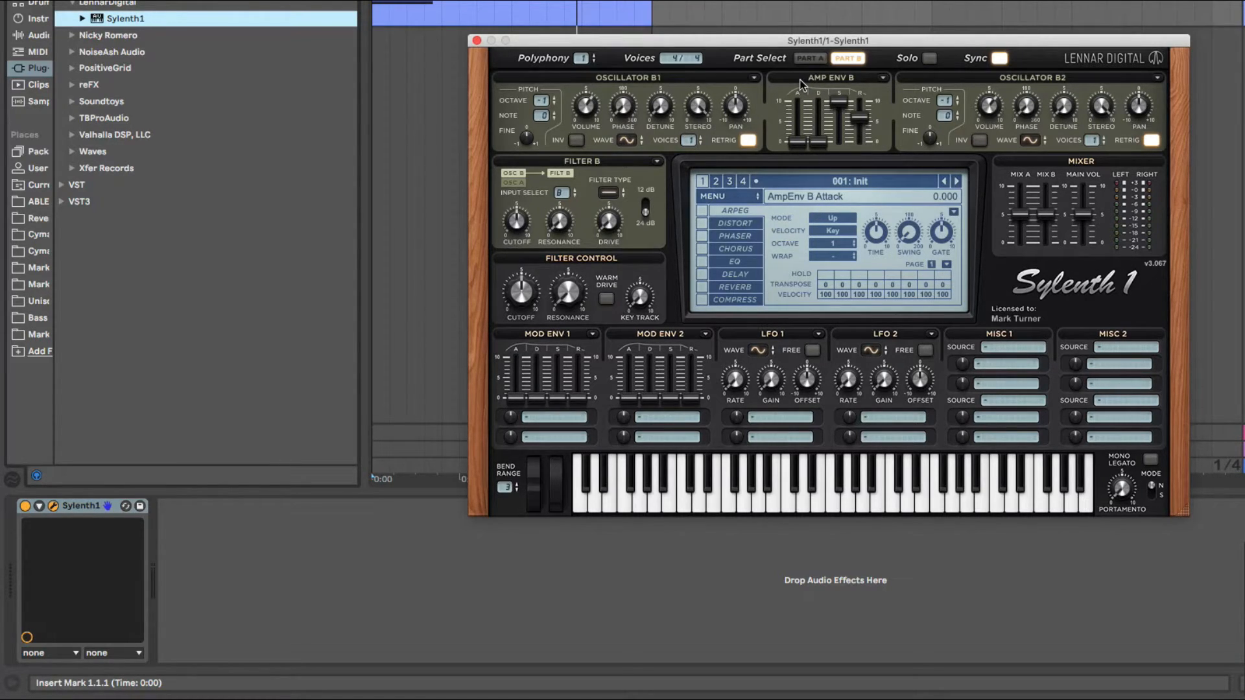
Compare shorter amp envelope releases in both parts during playback, and set Part A's release to 5.443
left_click_drag(815, 44, 897, 31)
left_click_drag(941, 105, 934, 197)
left_click(891, 45)
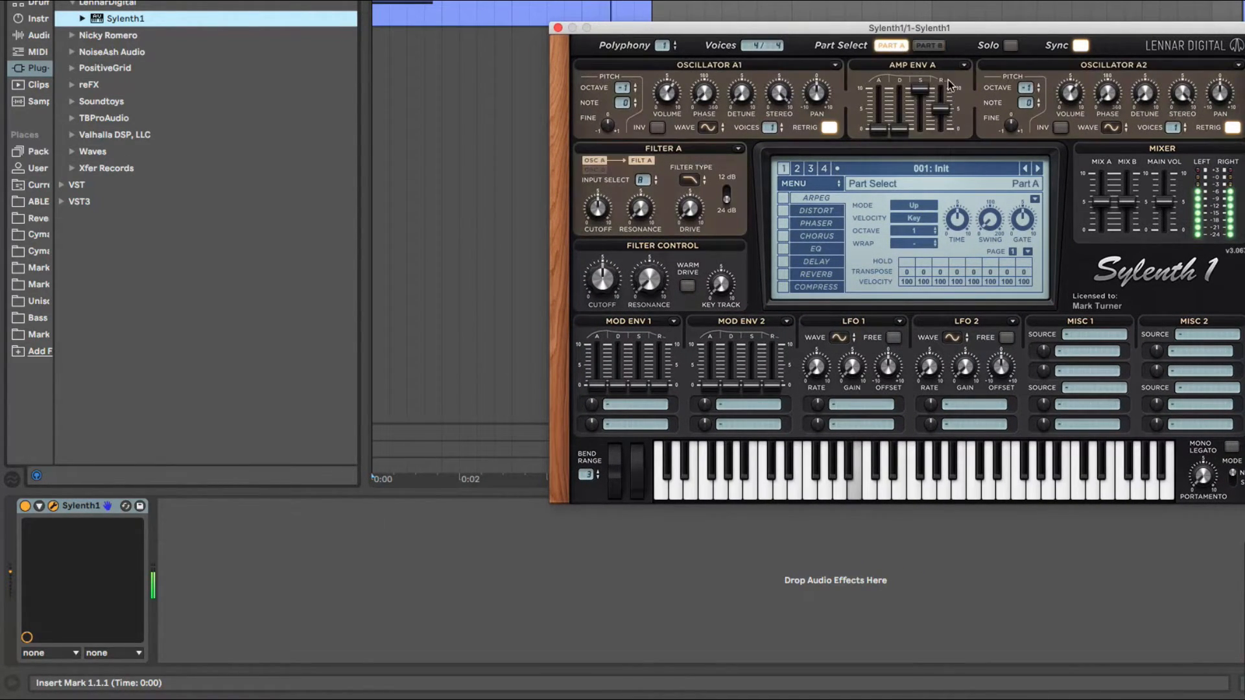
left_click_drag(943, 113, 942, 130)
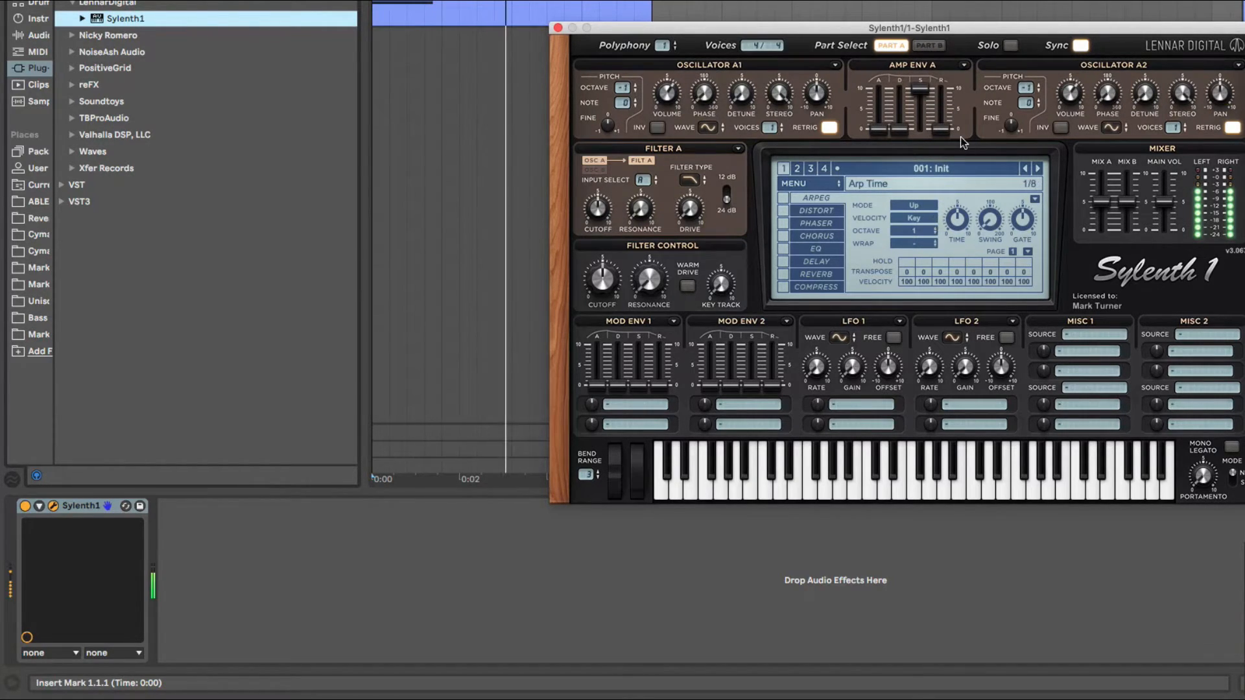
left_click_drag(944, 130, 943, 107)
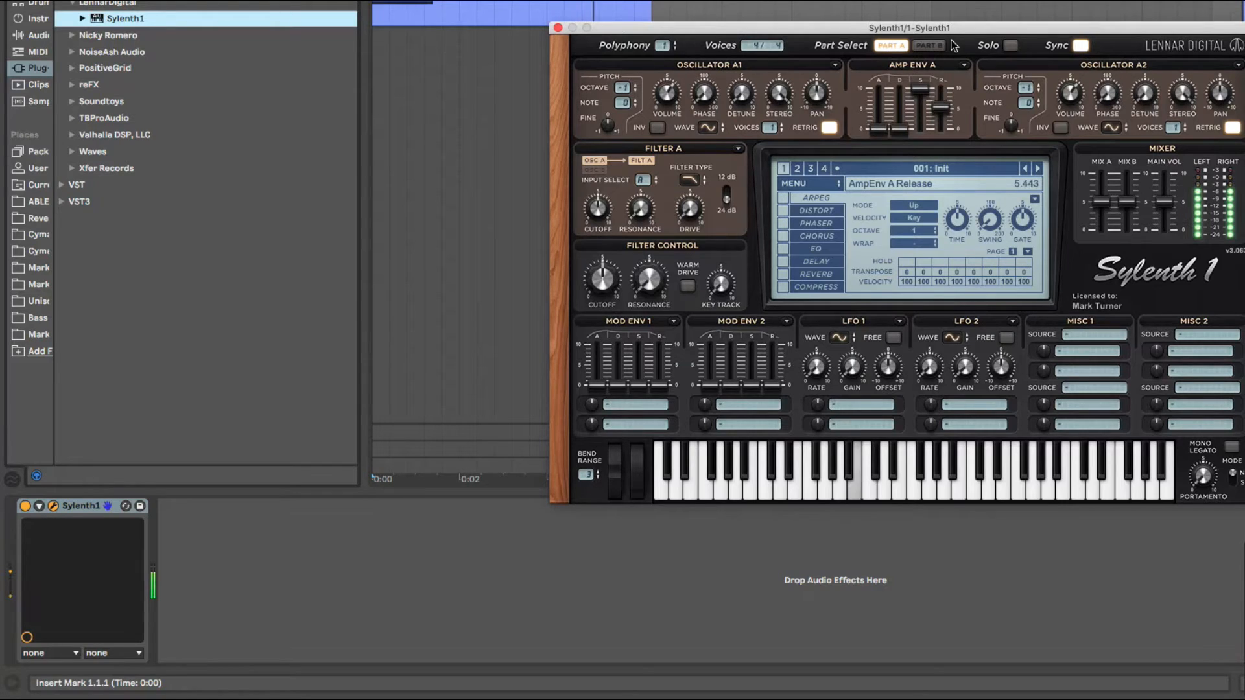
Set Part B's amp envelope attack to 2.313 and its release to 5.069
left_click(941, 46)
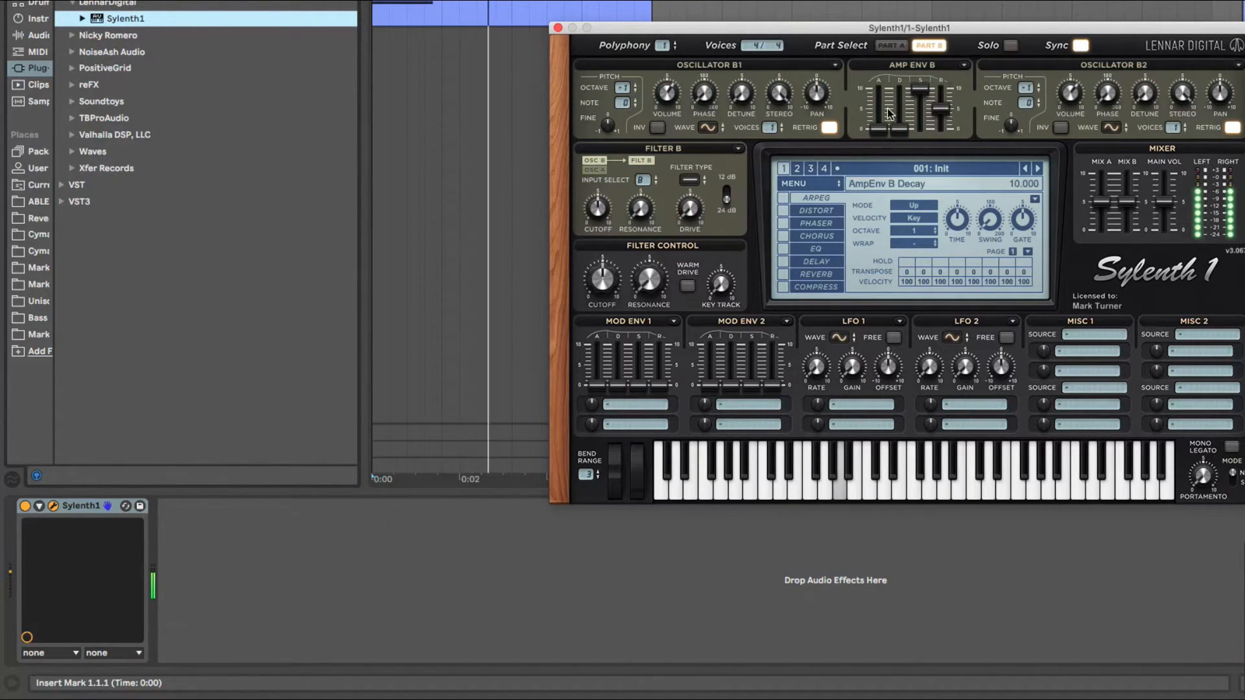
left_click_drag(879, 135, 880, 94)
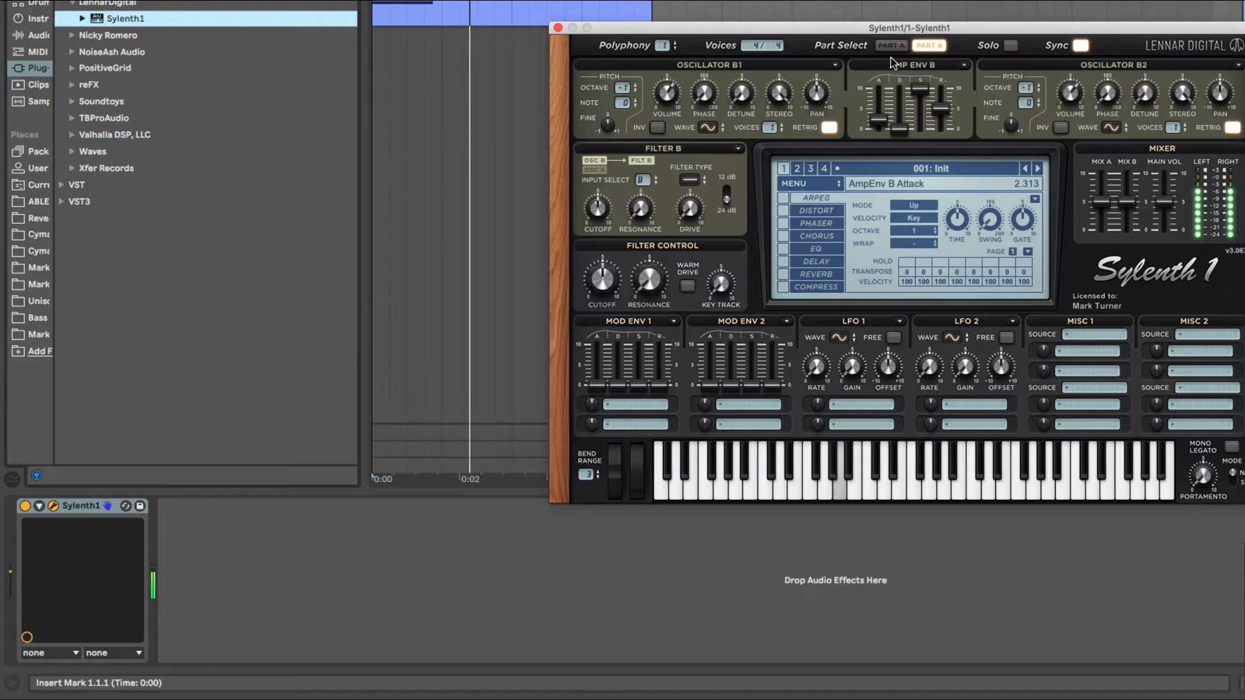
left_click_drag(941, 108, 942, 115)
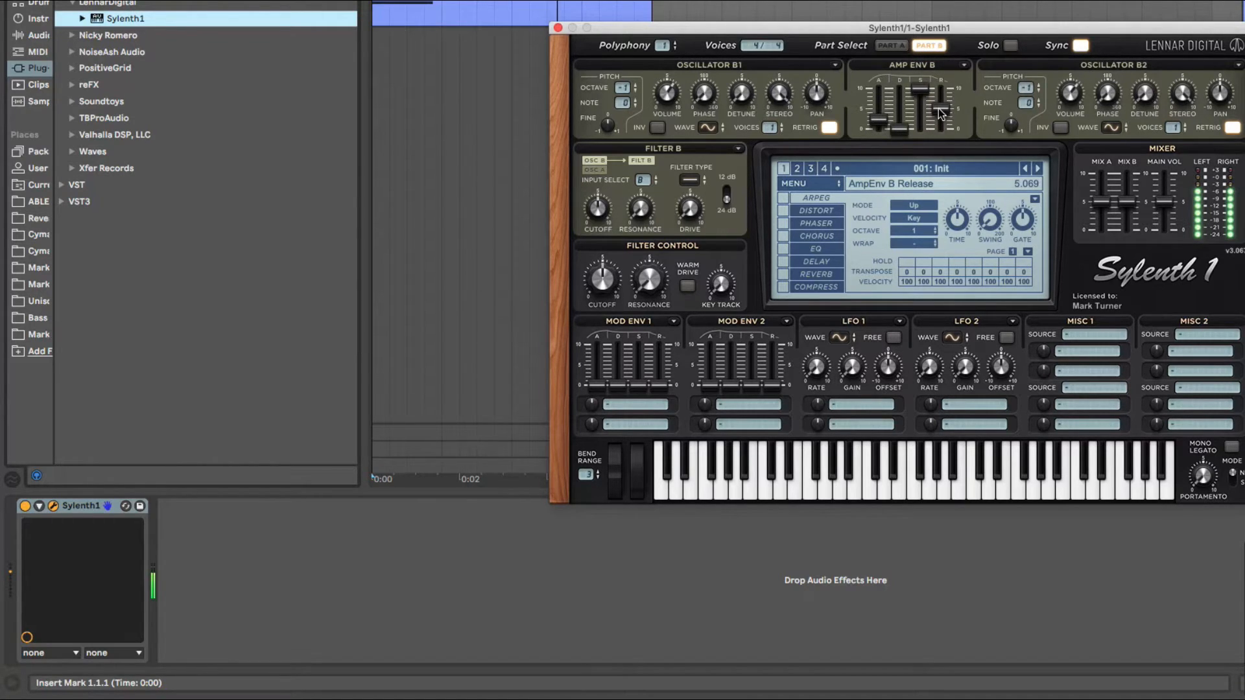
Leave Part A's amp envelope attack at 0, set Part B's attack to 1.734, and stop playback
left_click(897, 47)
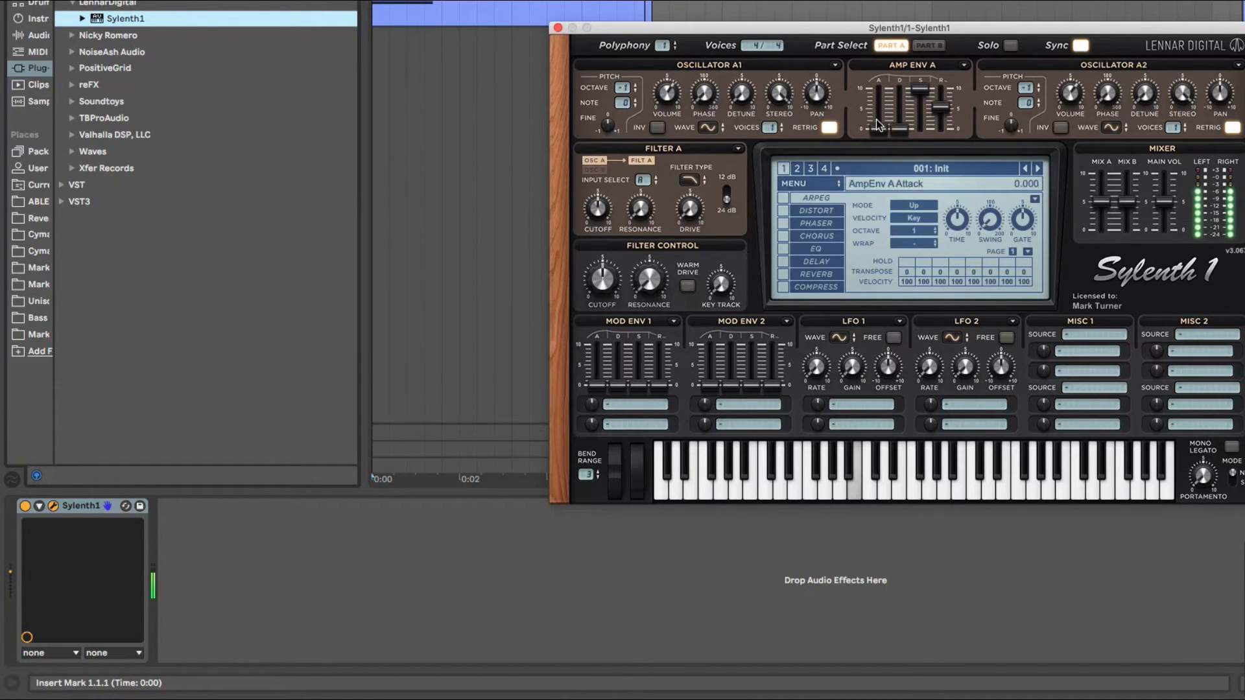
left_click_drag(874, 3, 857, 154)
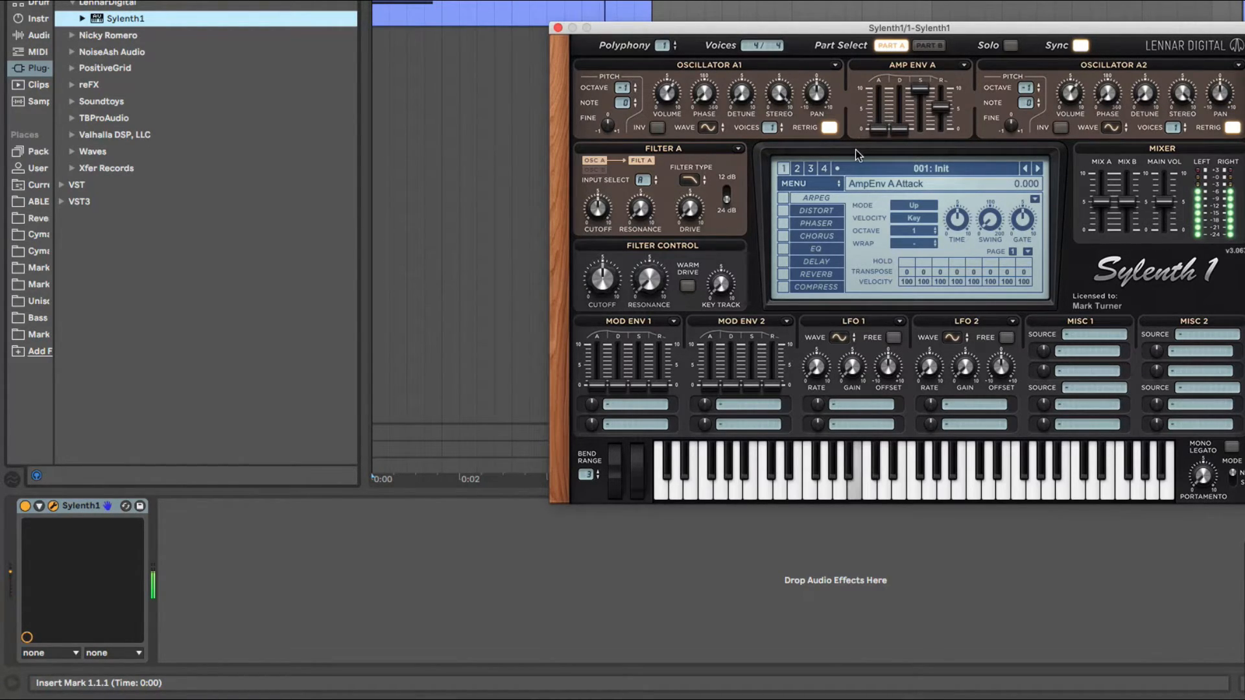
left_click(929, 45)
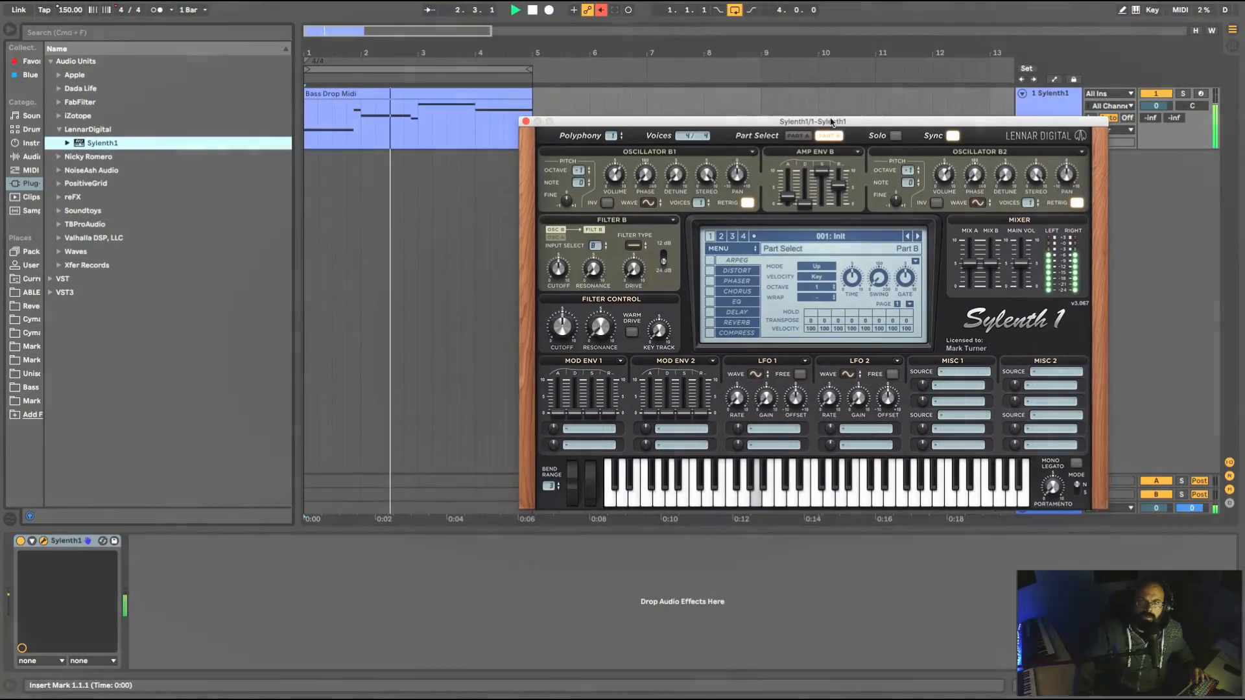
left_click_drag(930, 29, 923, 41)
left_click_drag(827, 140, 823, 142)
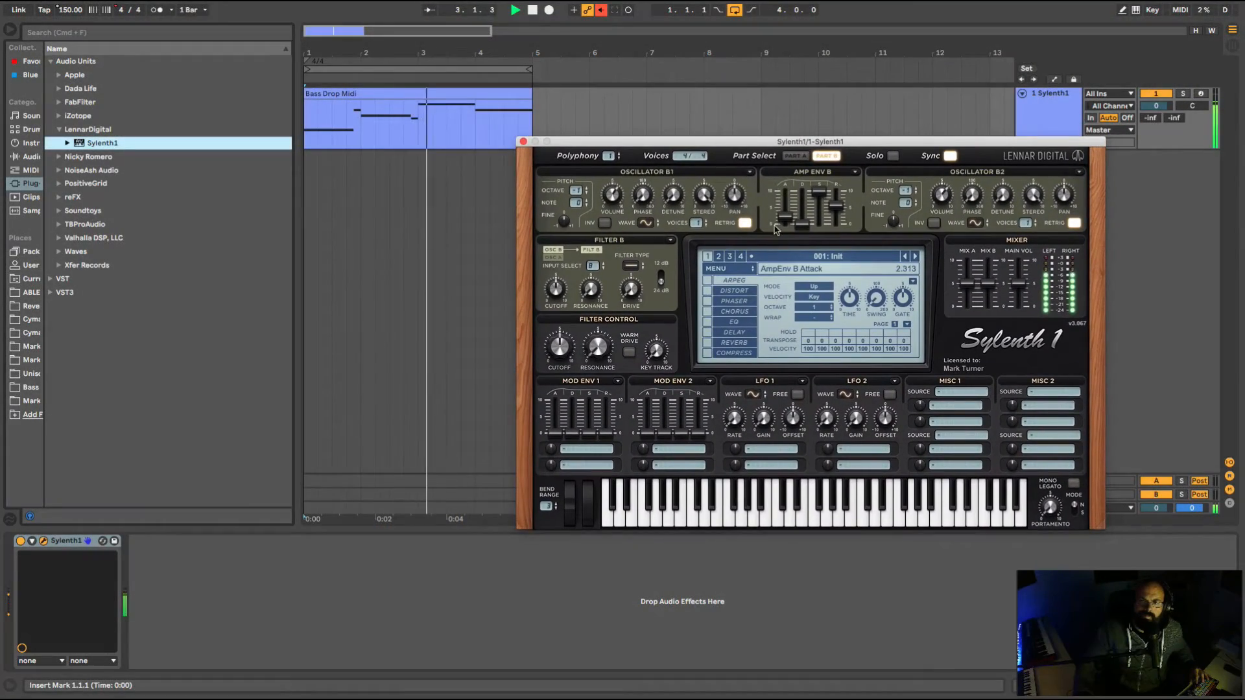
left_click_drag(786, 216, 785, 227)
key("space")
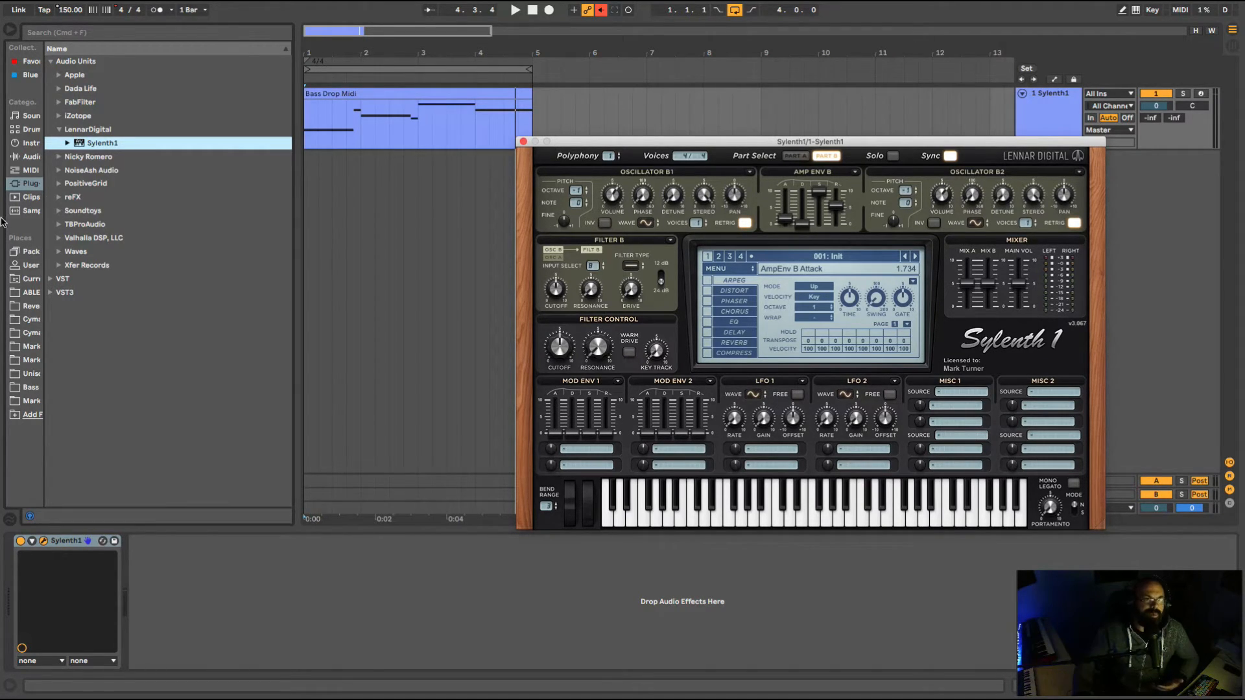
Add the Soundtoys EffectRack after Sylenth1 and load Decapitator into it with the rack size set to Small
left_click(62, 210)
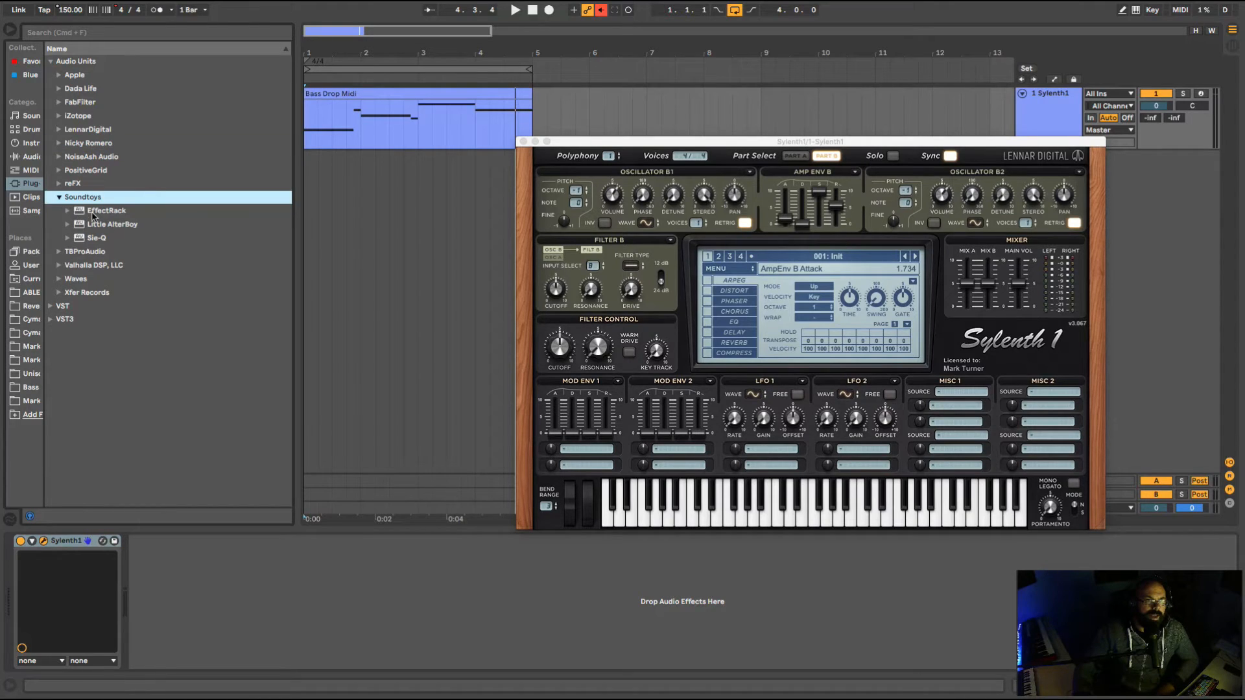
left_click(91, 212)
double_click(92, 214)
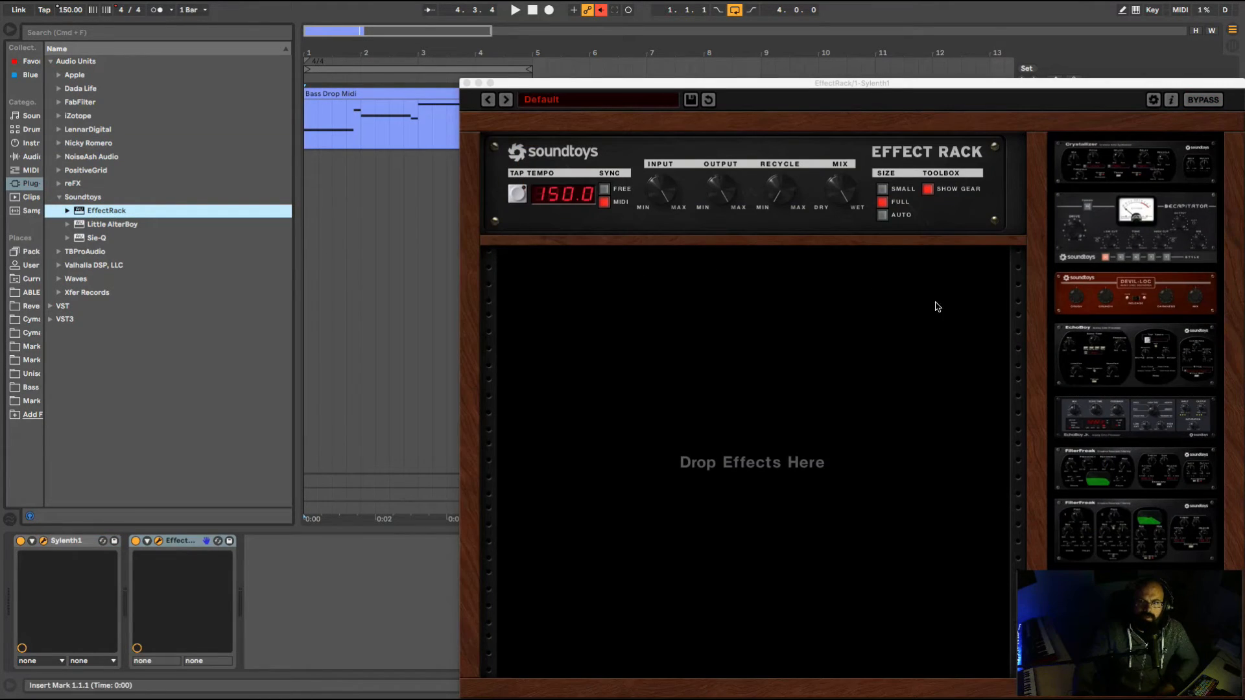
left_click_drag(1134, 224, 730, 315)
left_click(895, 189)
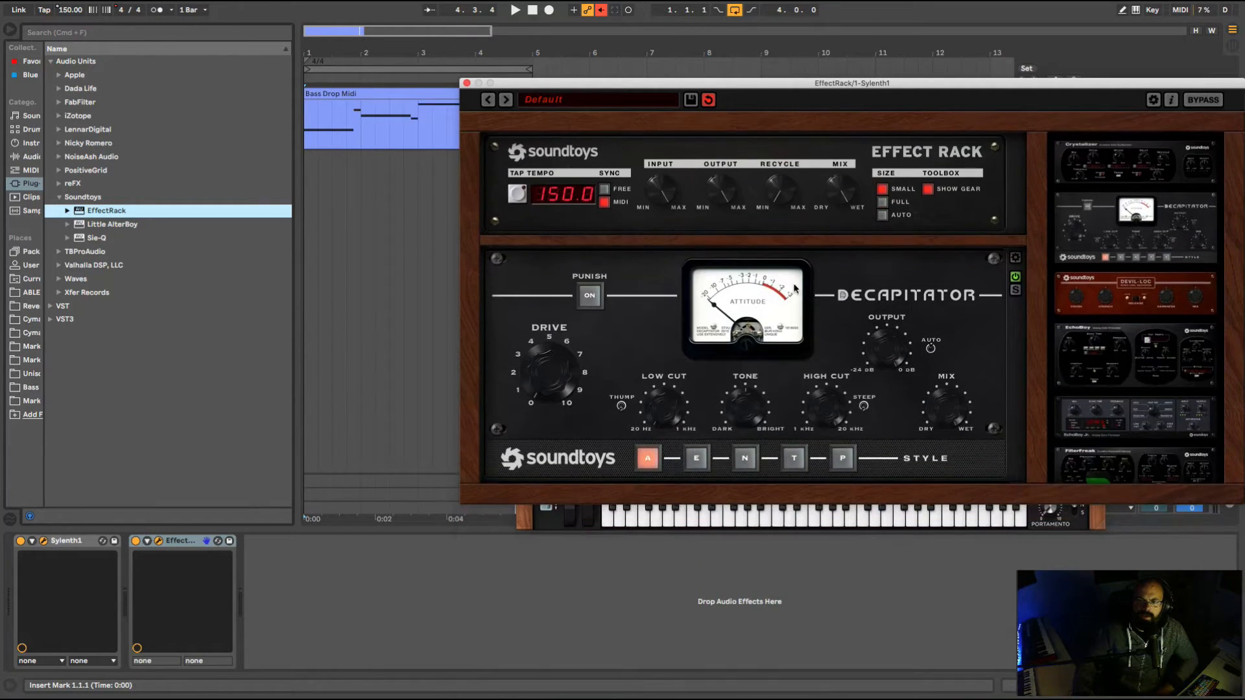
Load the Beefy preset from the 01 Bass folder into Decapitator and compare the sound with the EffectRack bypassed
left_click_drag(738, 89, 707, 114)
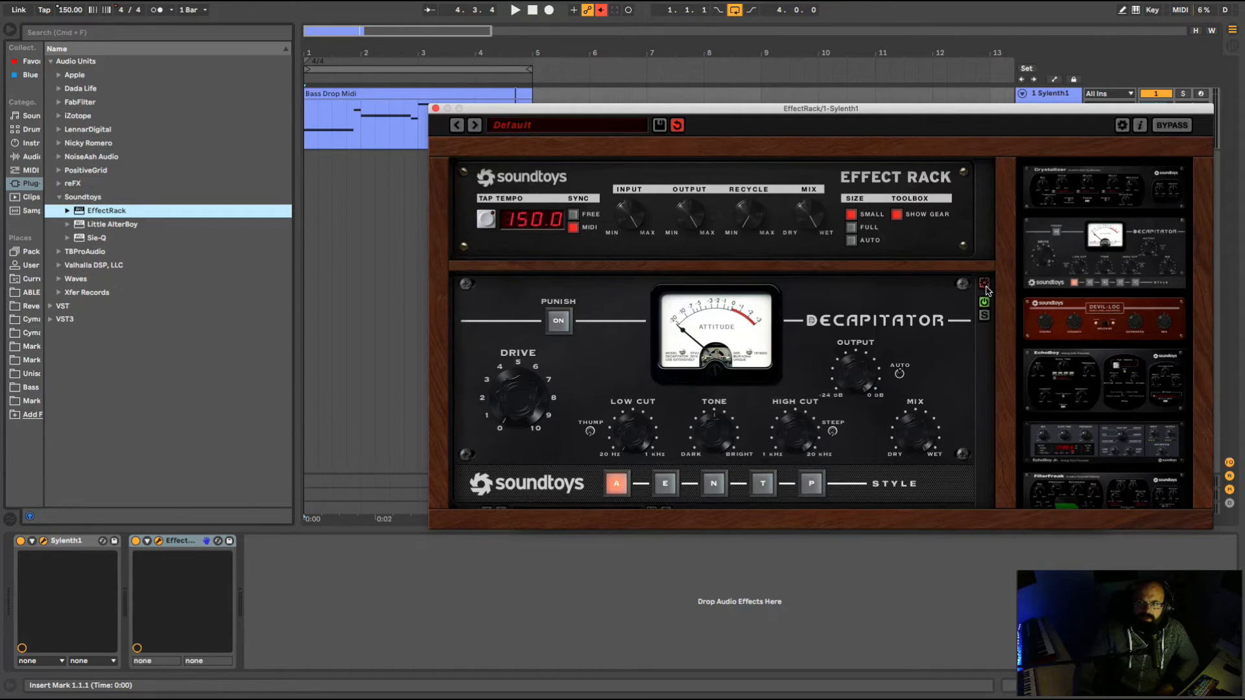
scroll(547, 498, "down", 1)
left_click(548, 498)
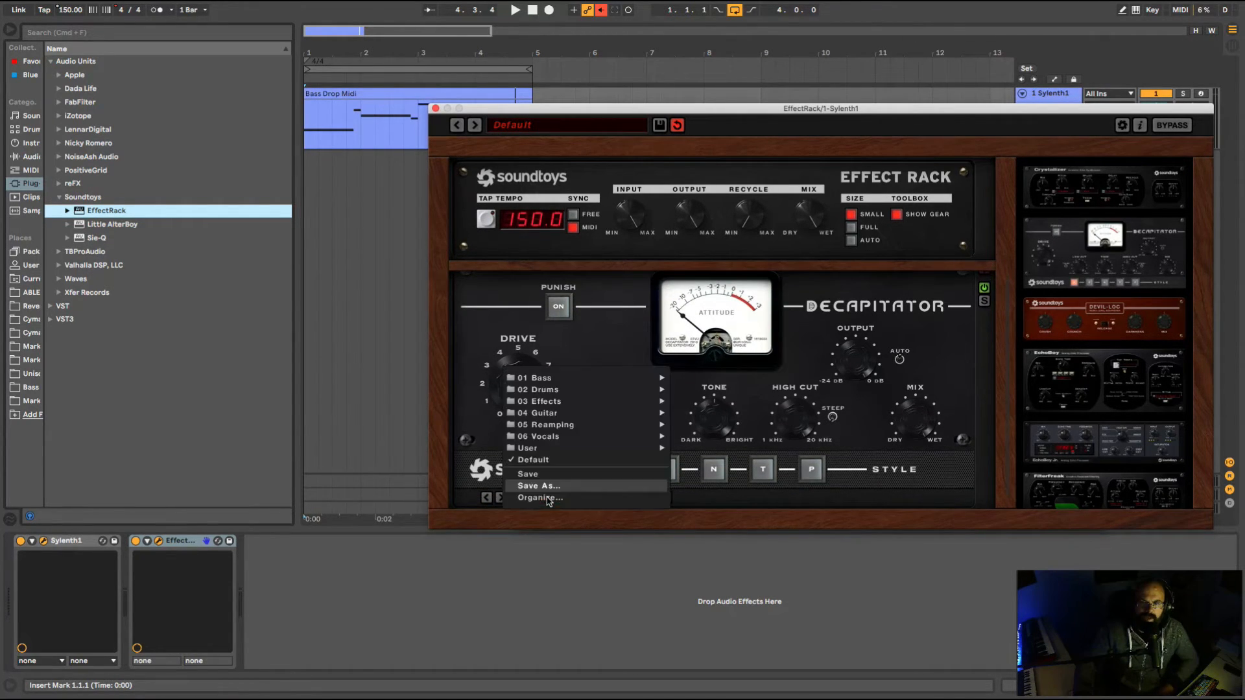
mouse_move(584, 377)
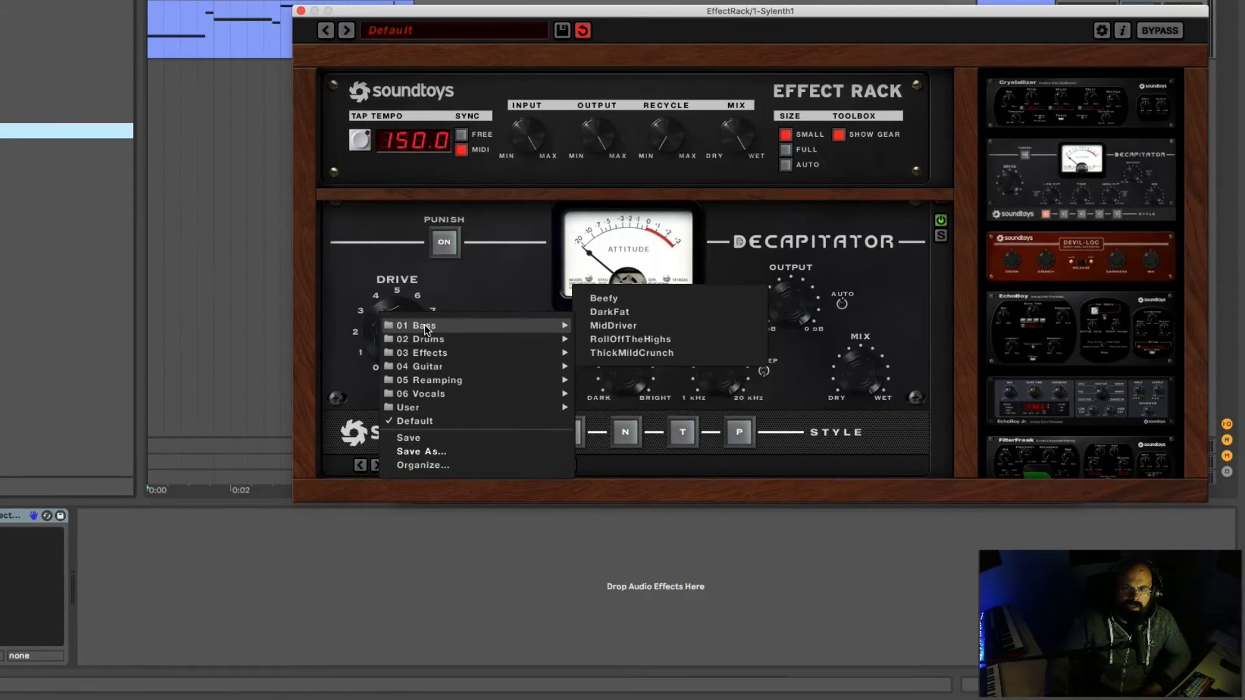
left_click(621, 297)
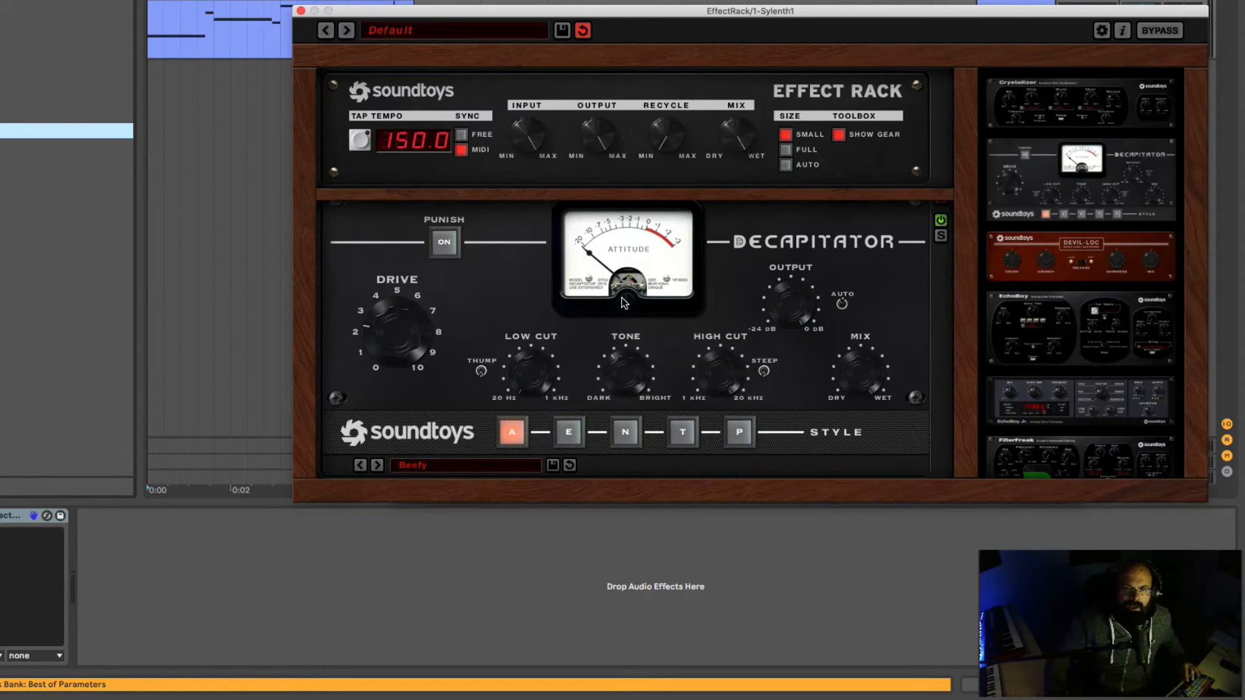
left_click(1, 516)
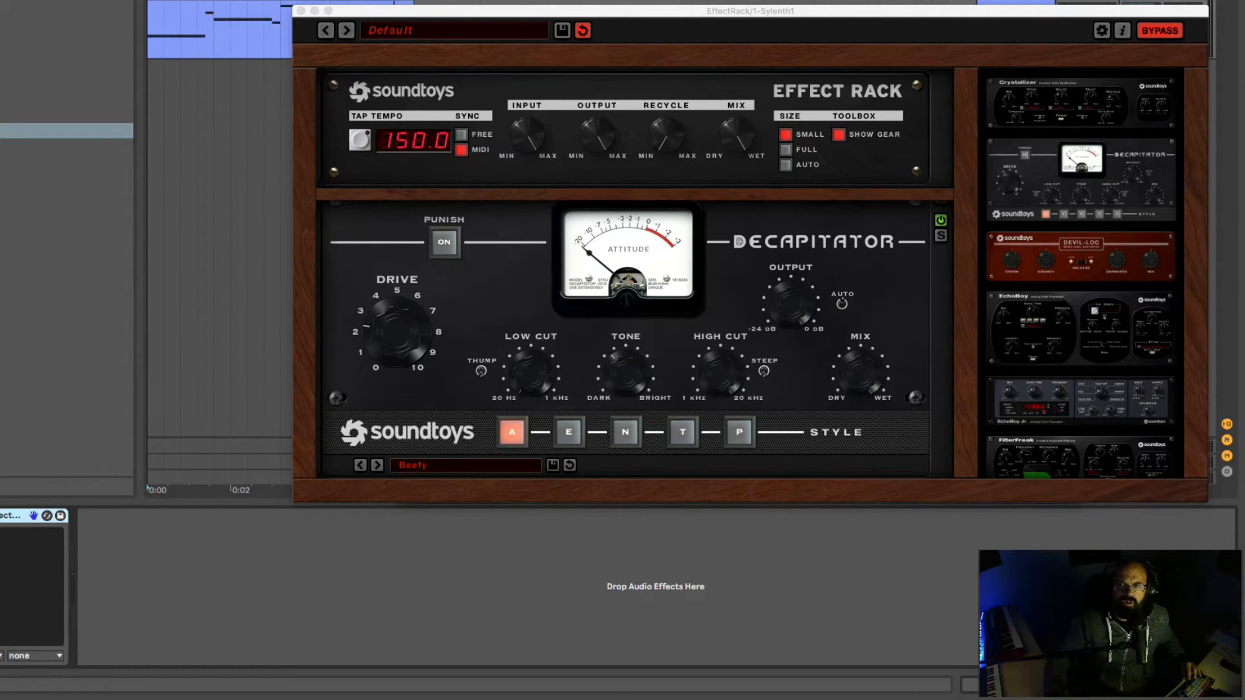
key("space")
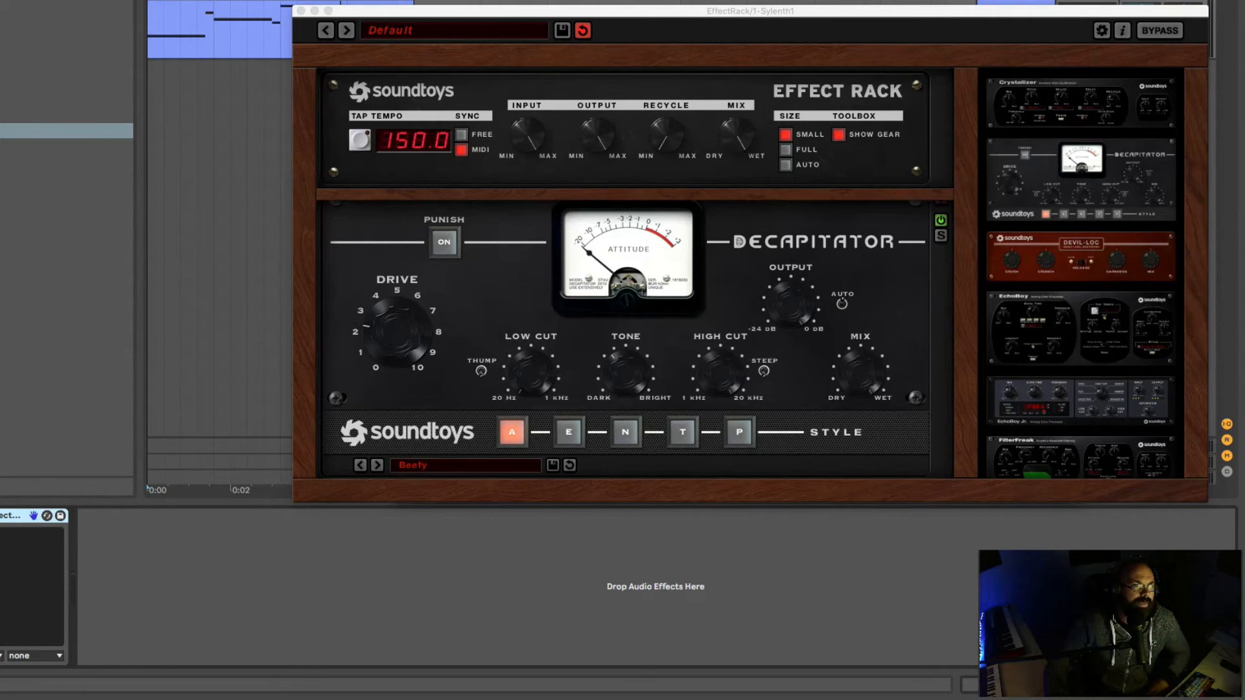
Add the OTT multiband compressor preset after the EffectRack, keeping its Time at 100 %
scroll(64, 259, "up", 5)
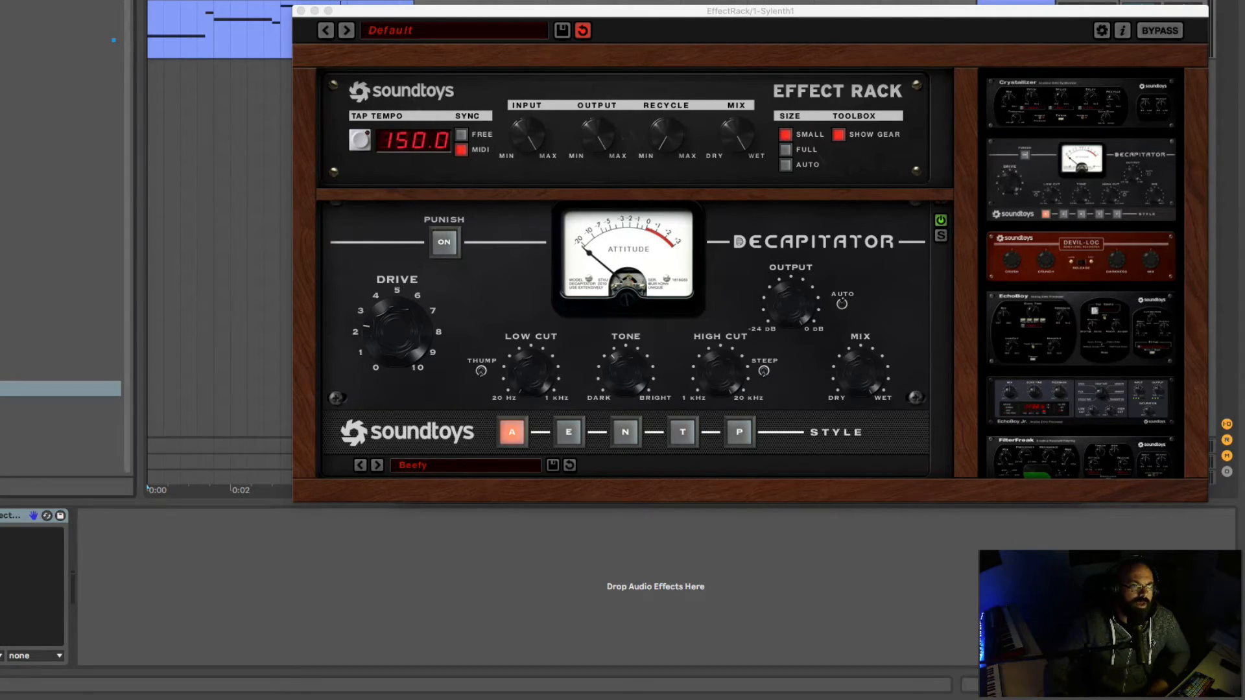
scroll(61, 292, "down", 3)
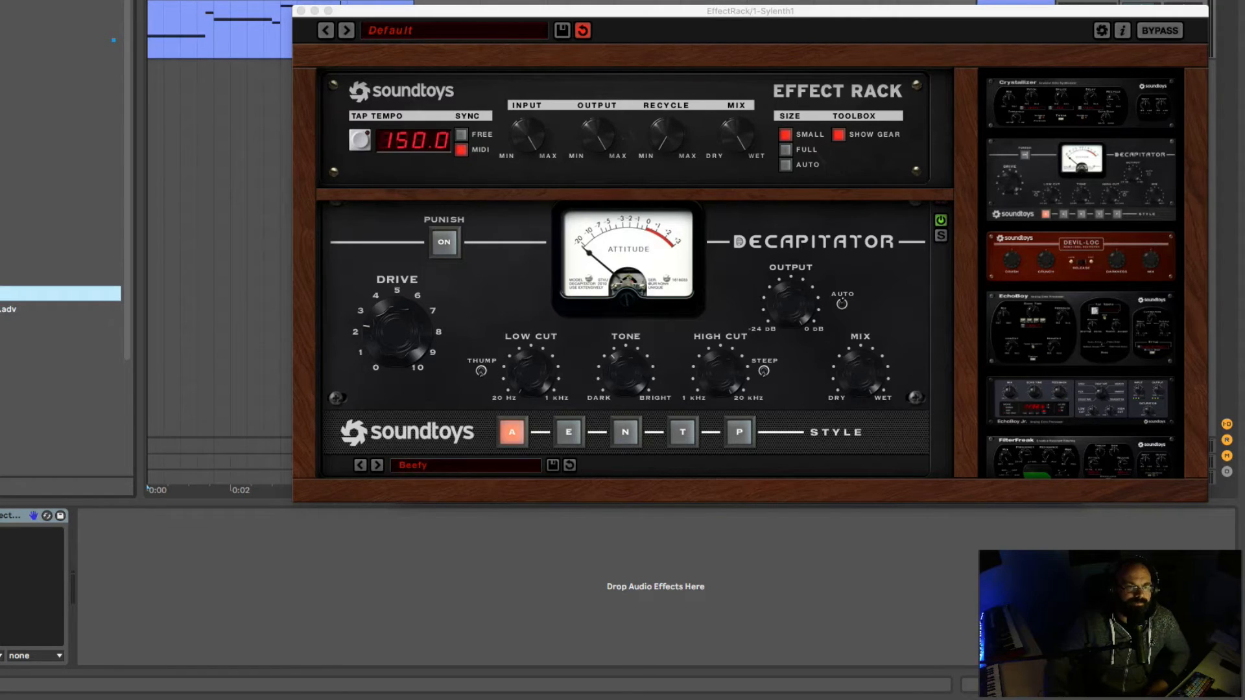
double_click(62, 404)
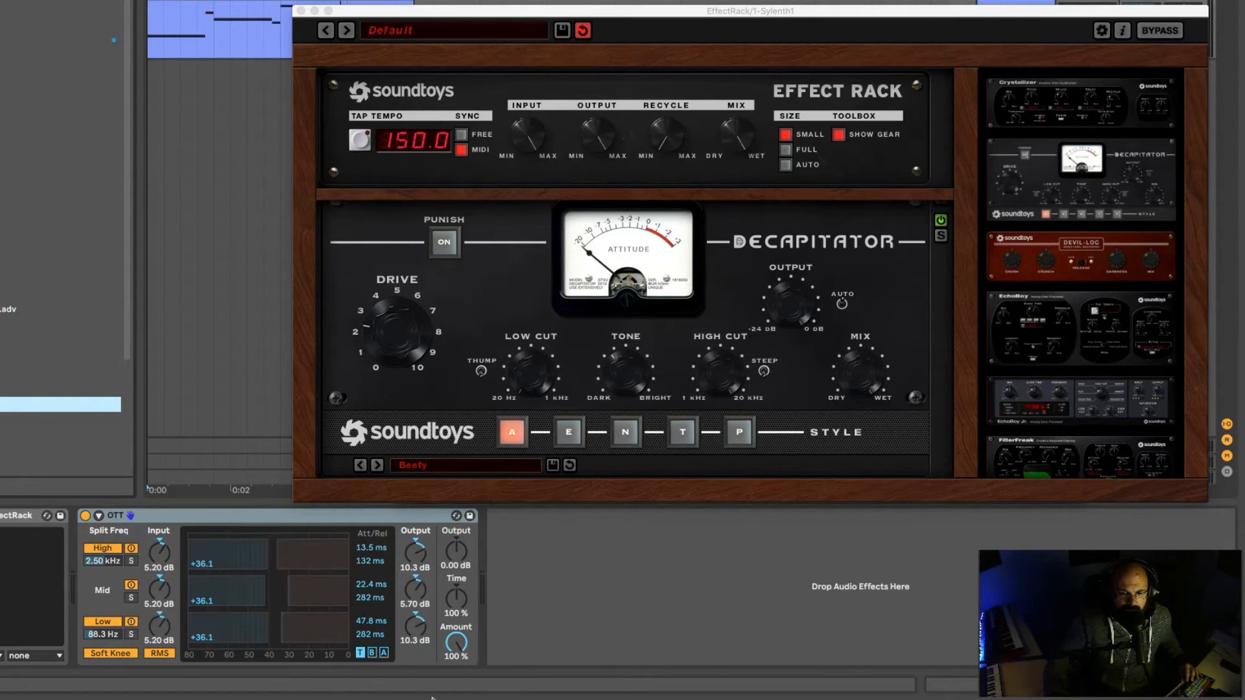
mouse_move(431, 698)
mouse_move(458, 604)
left_mouse_down()
mouse_move(457, 583)
mouse_move(459, 603)
left_mouse_up()
double_click(458, 602)
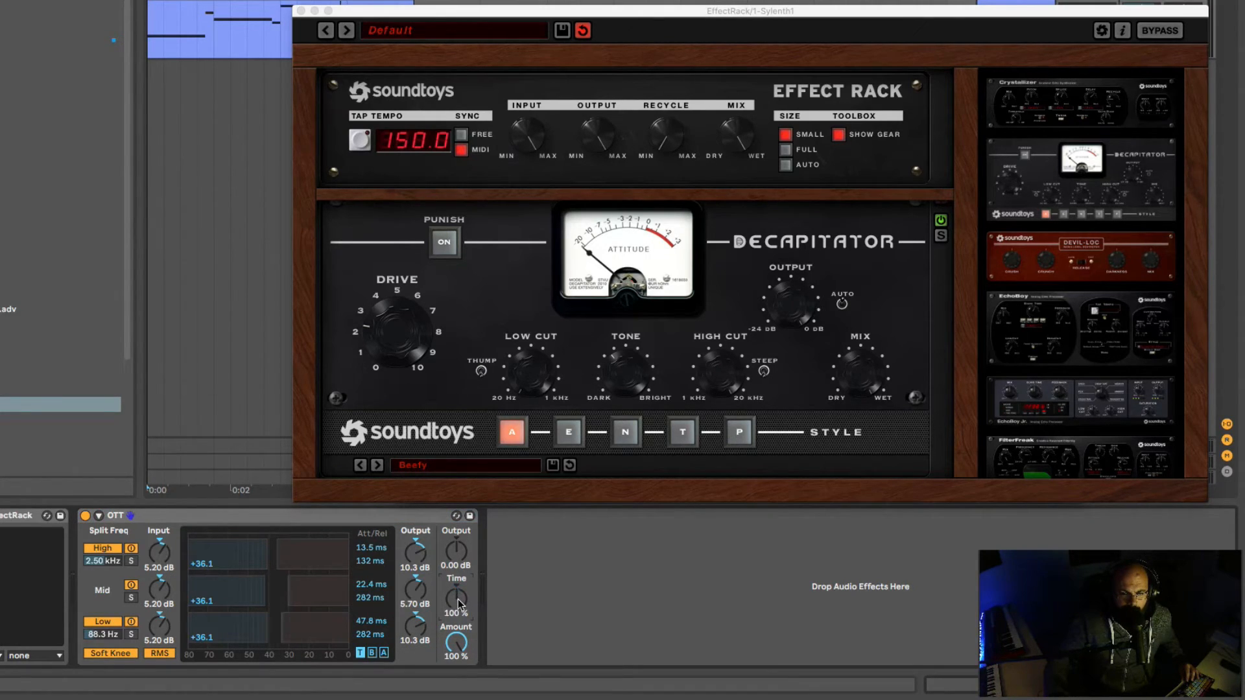
Play the bass drop with OTT switched off, and switch it back on to compare the sound
left_click(85, 516)
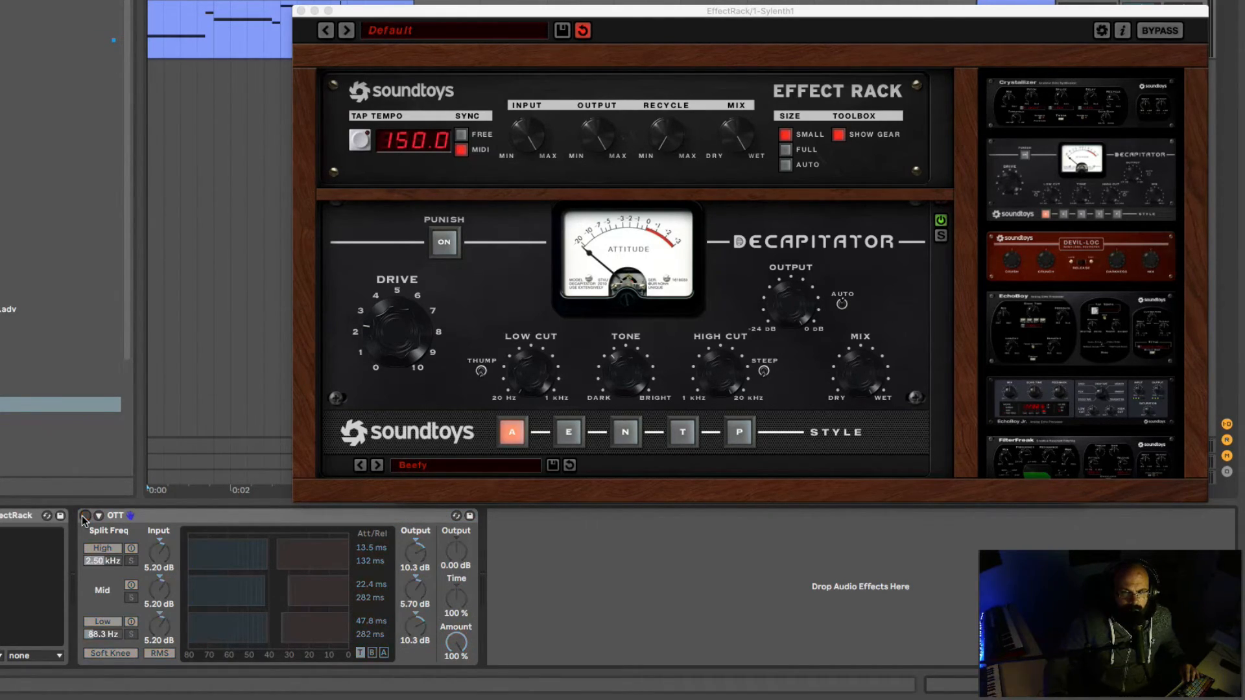
key("space")
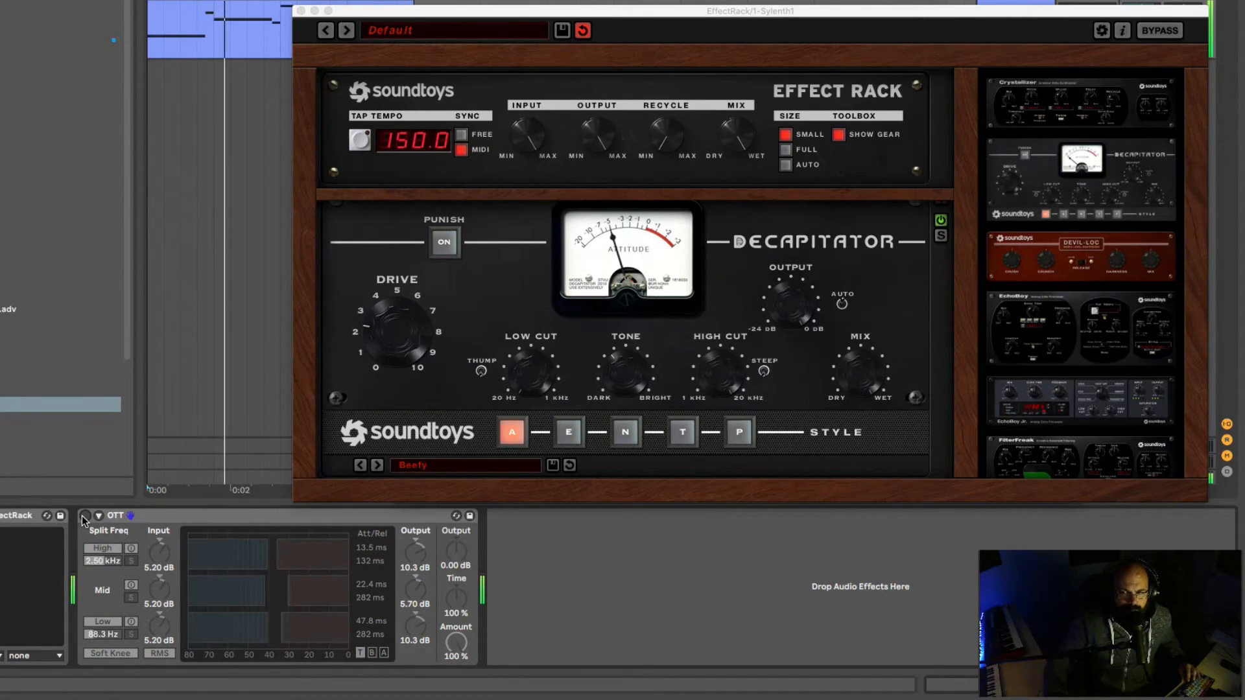
left_click(83, 516)
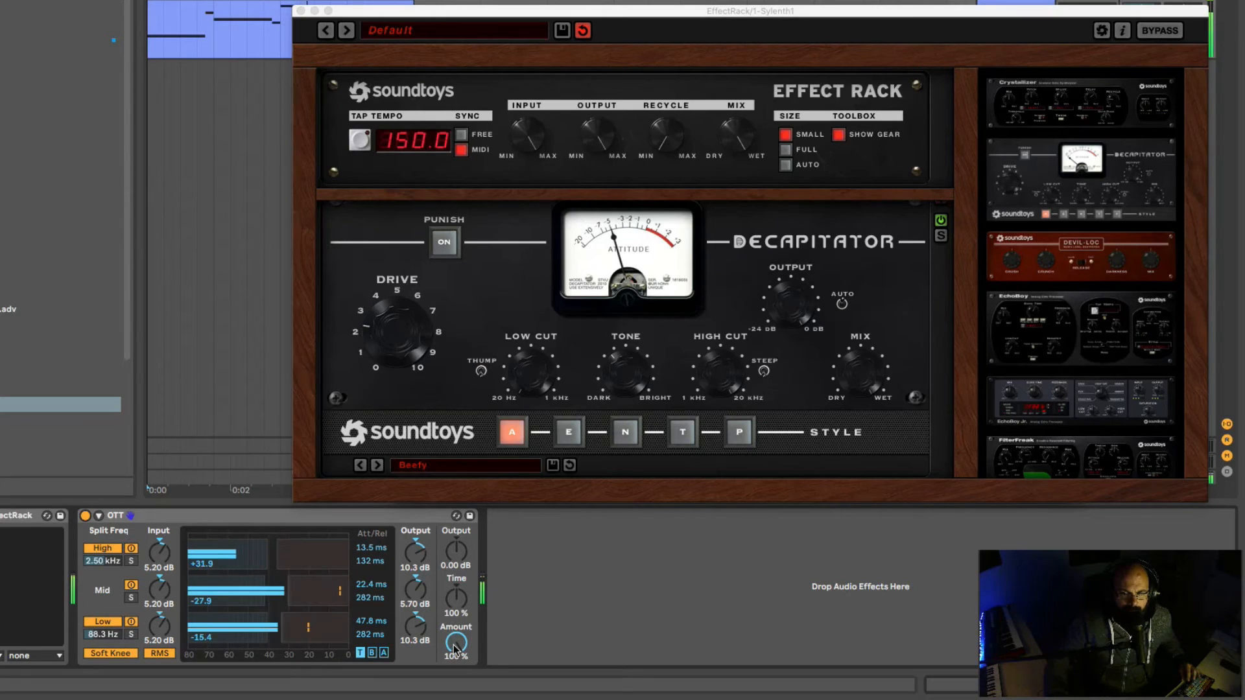
Try OTT with Time at 407 % and Amount at 21 %, audition different output levels, and reset the output to 0 dB
left_click_drag(456, 634, 457, 599)
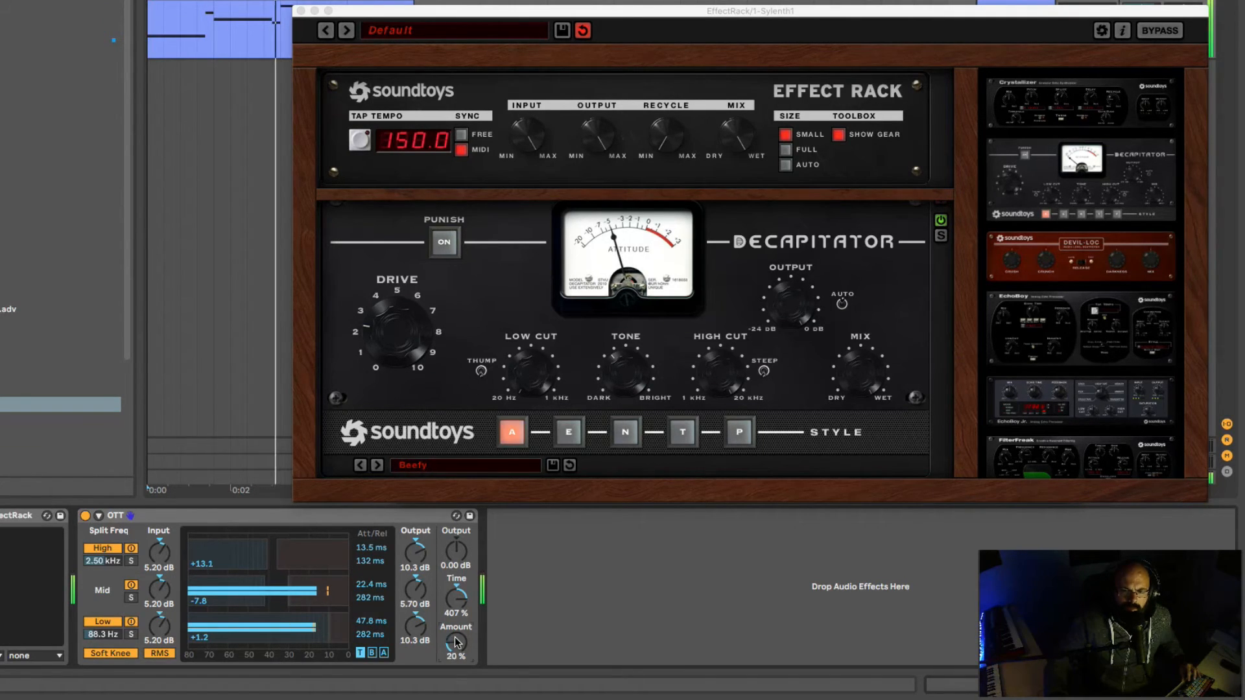
left_click_drag(456, 642, 456, 652)
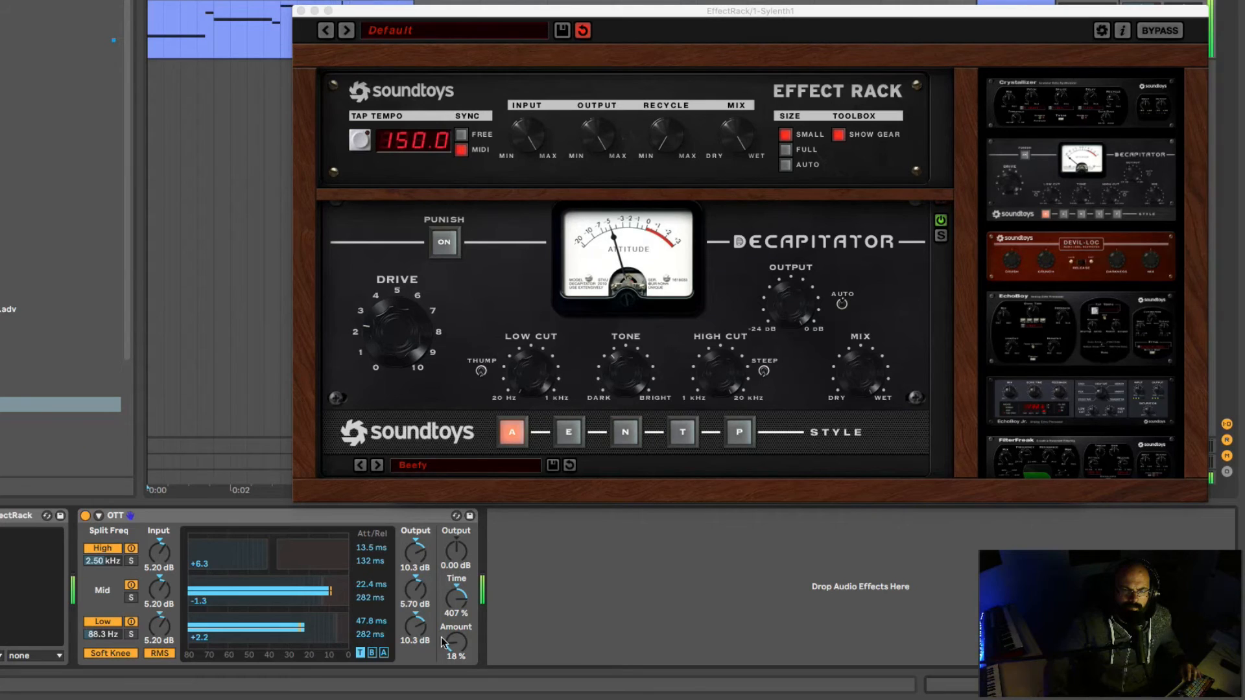
left_click_drag(453, 648, 453, 647)
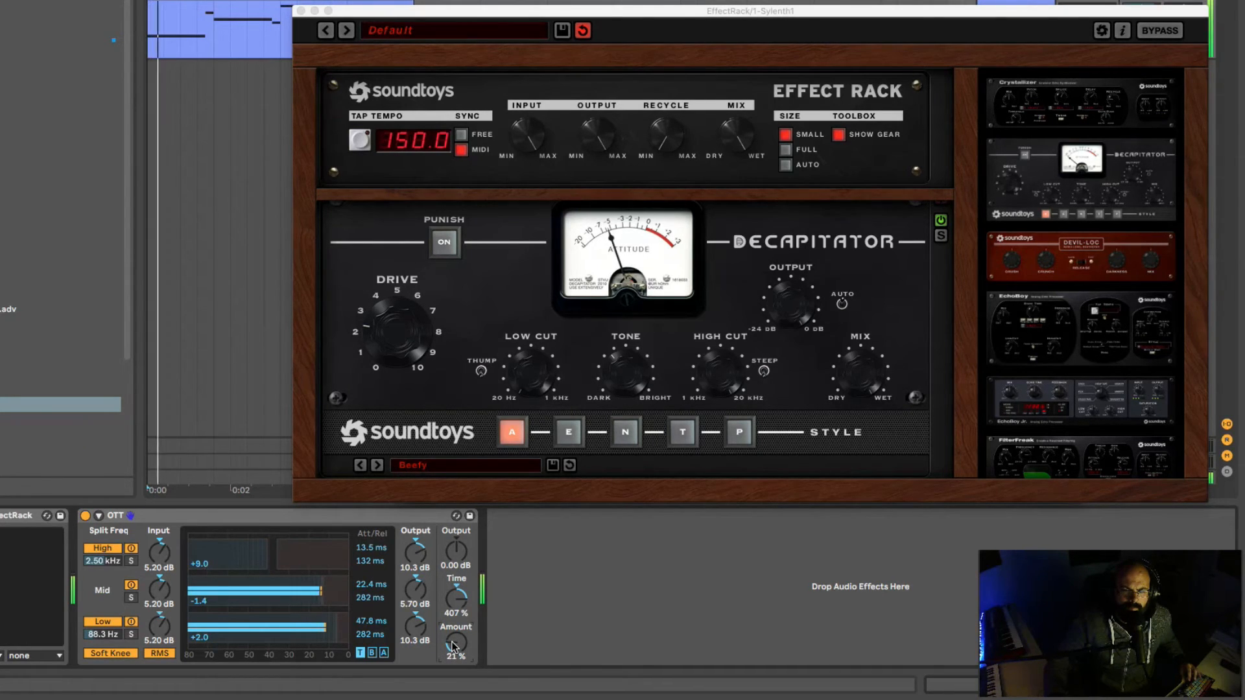
scroll(456, 550, "up", 3)
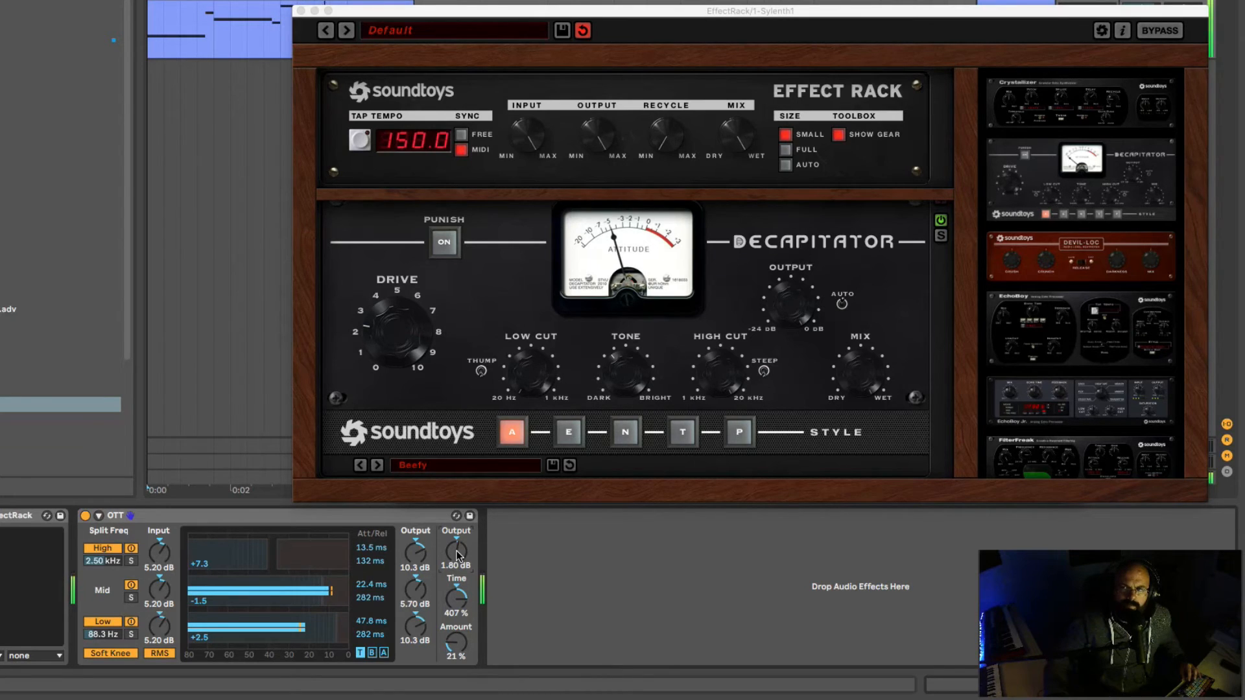
scroll(456, 551, "down", 5)
double_click(457, 550)
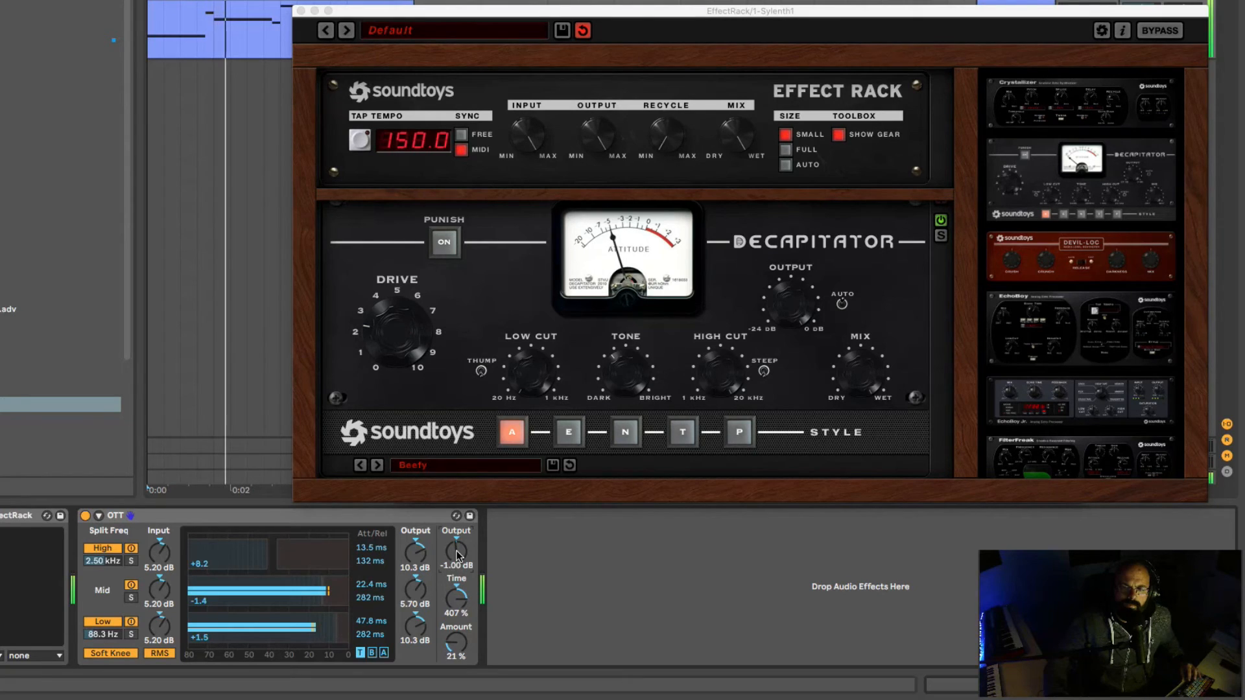
Set OTT's Time to 295 % and Amount to 18 %, and compare the sound with OTT off and on
left_click_drag(453, 582, 450, 602)
scroll(454, 642, "down", 5)
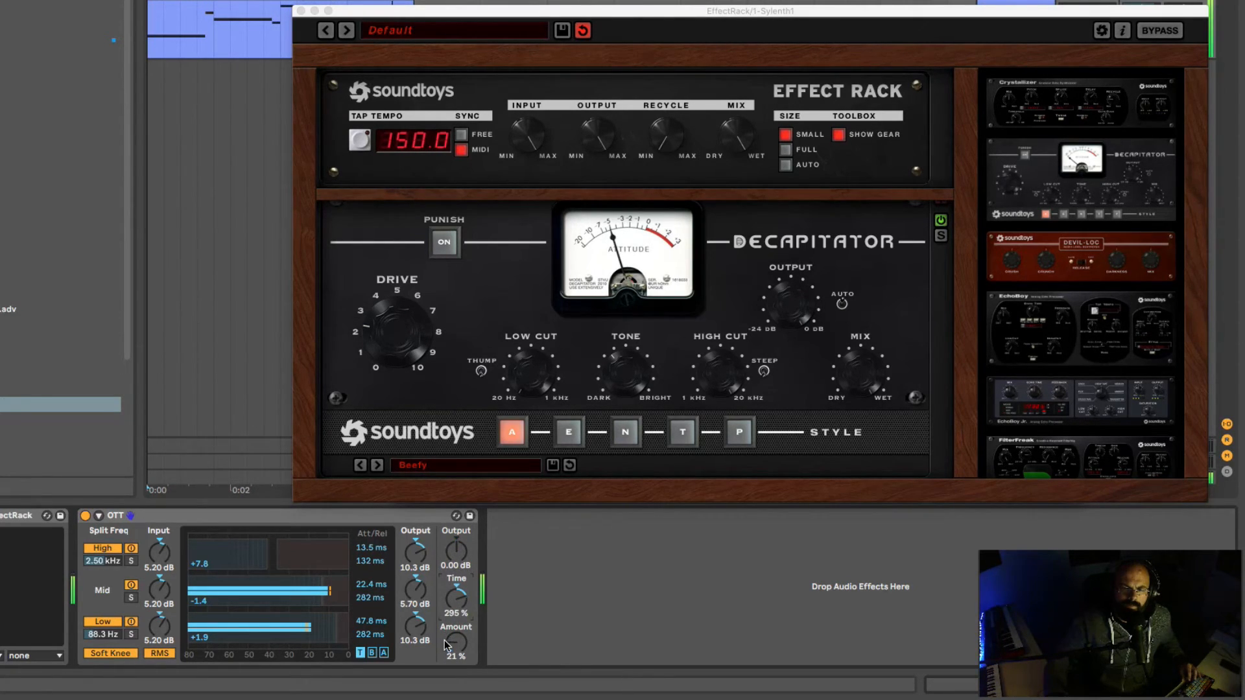
scroll(456, 642, "up", 4)
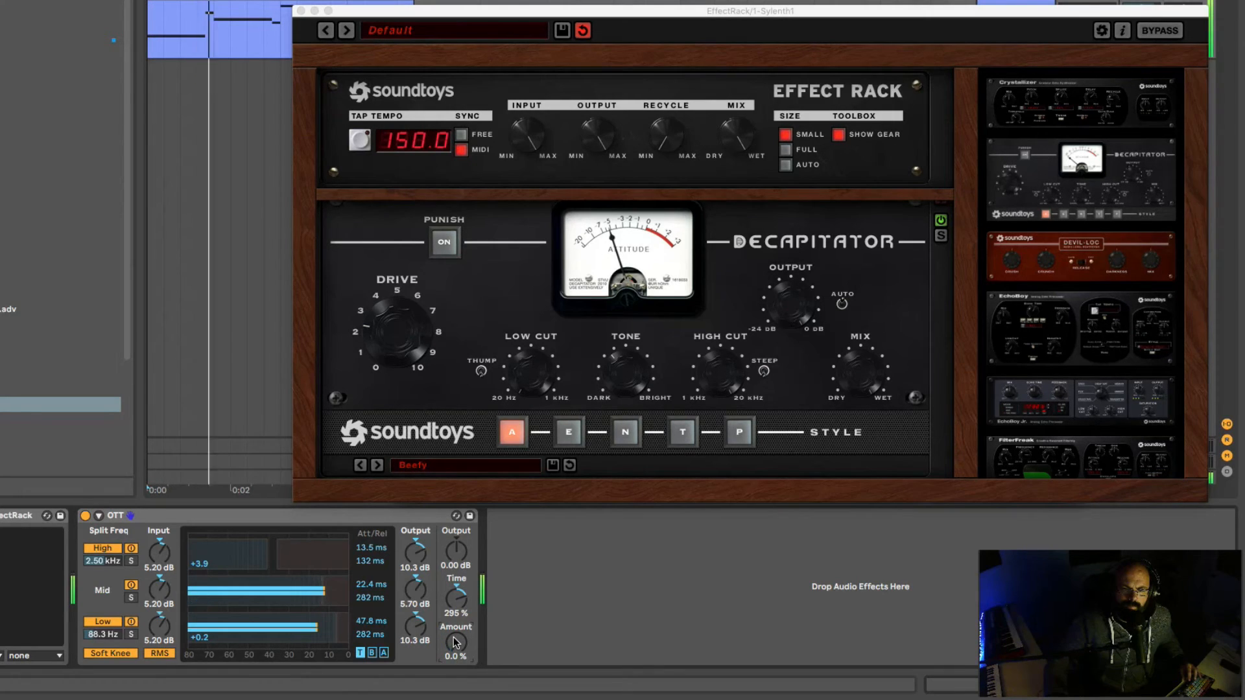
left_click(85, 517)
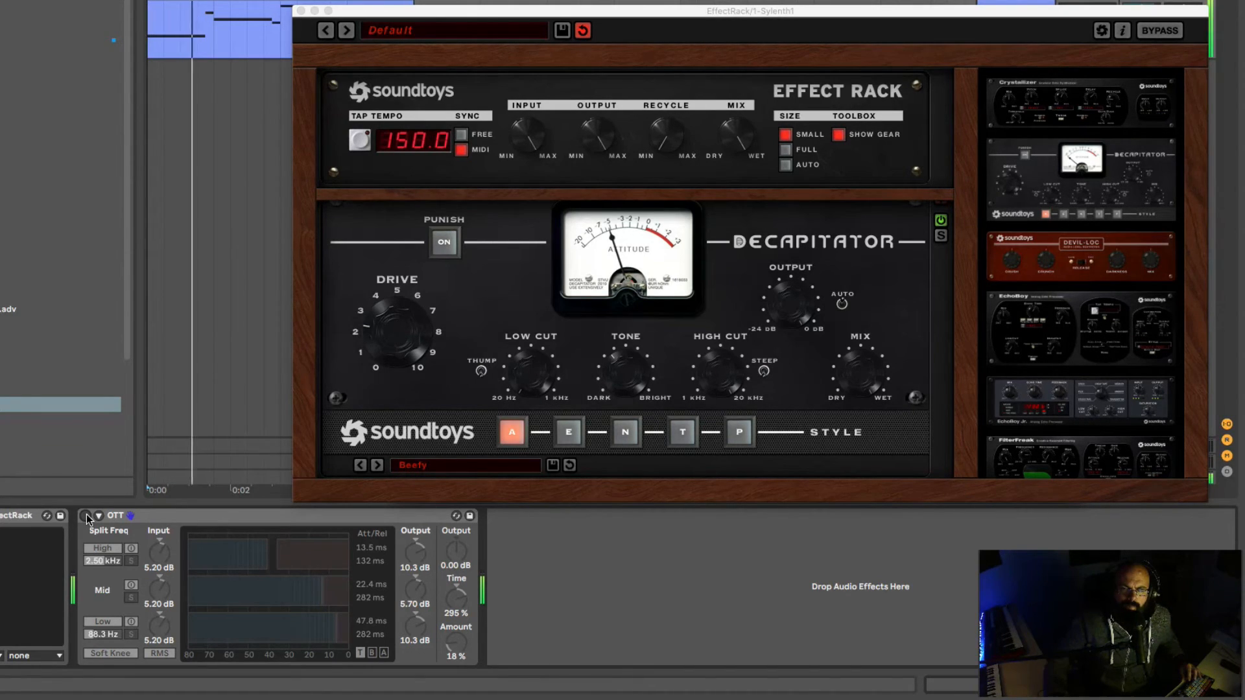
left_click(86, 515)
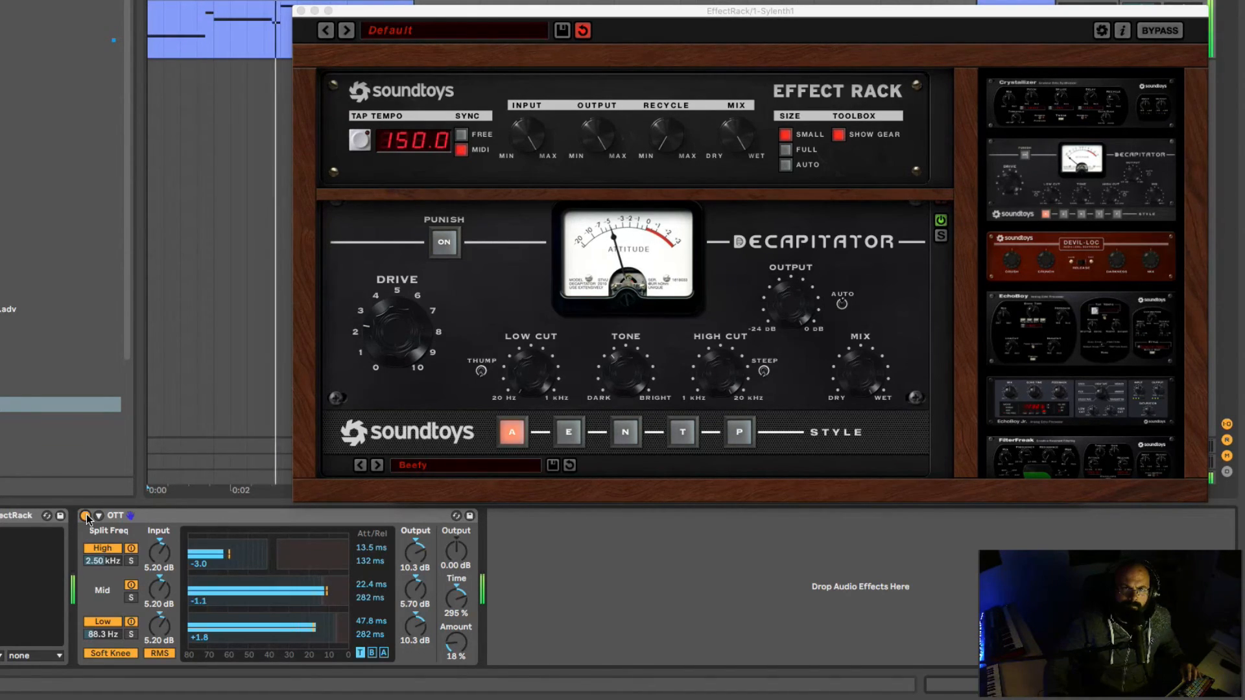